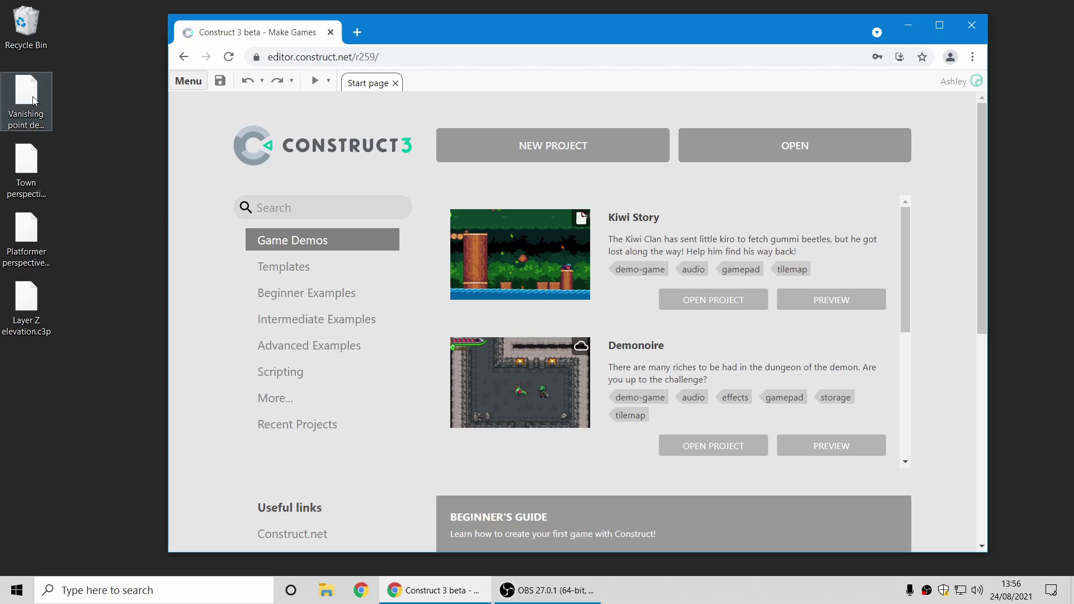
Step: Open the vanishing point demo project from the desktop and inspect how the receding sprites converge in Layout 1
{"action": "left_click_drag", "start_coordinate": [30, 97], "coordinate": [601, 204]}
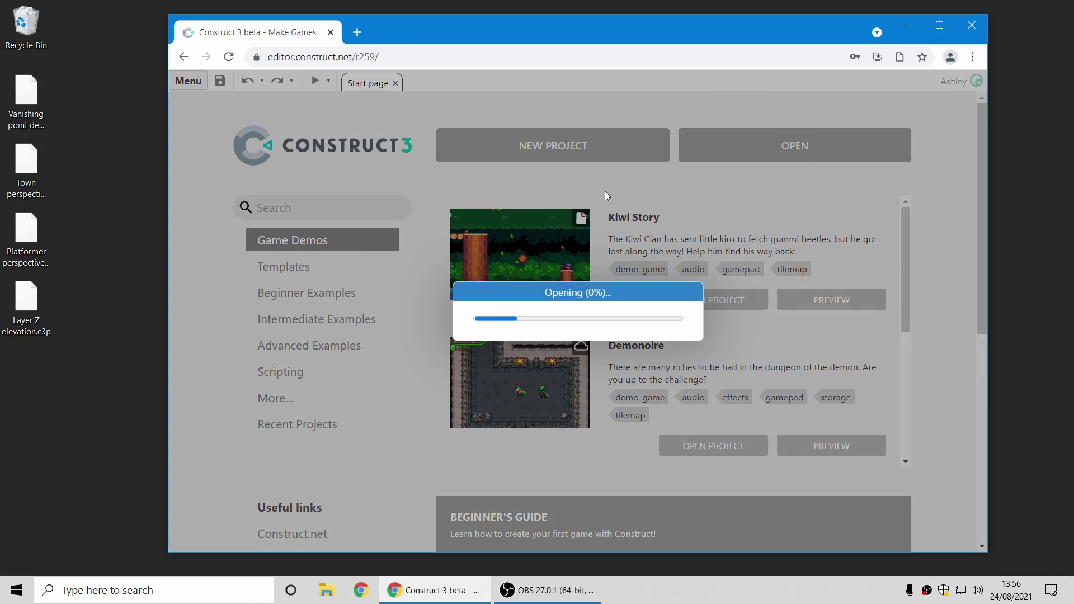
{"action": "middle_click_drag", "start_coordinate": [605, 258], "coordinate": [573, 267]}
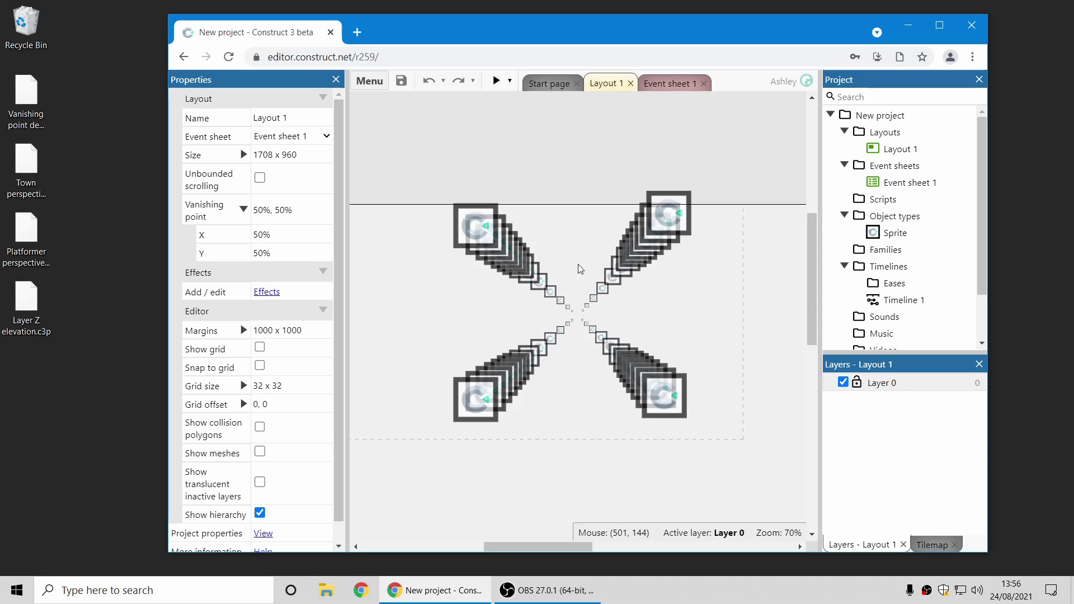
{"action": "mouse_move", "coordinate": [582, 254]}
{"action": "middle_mouse_down"}
{"action": "mouse_move", "coordinate": [564, 240]}
{"action": "mouse_move", "coordinate": [566, 255]}
{"action": "mouse_move", "coordinate": [577, 246]}
{"action": "mouse_move", "coordinate": [583, 258]}
{"action": "middle_mouse_up"}
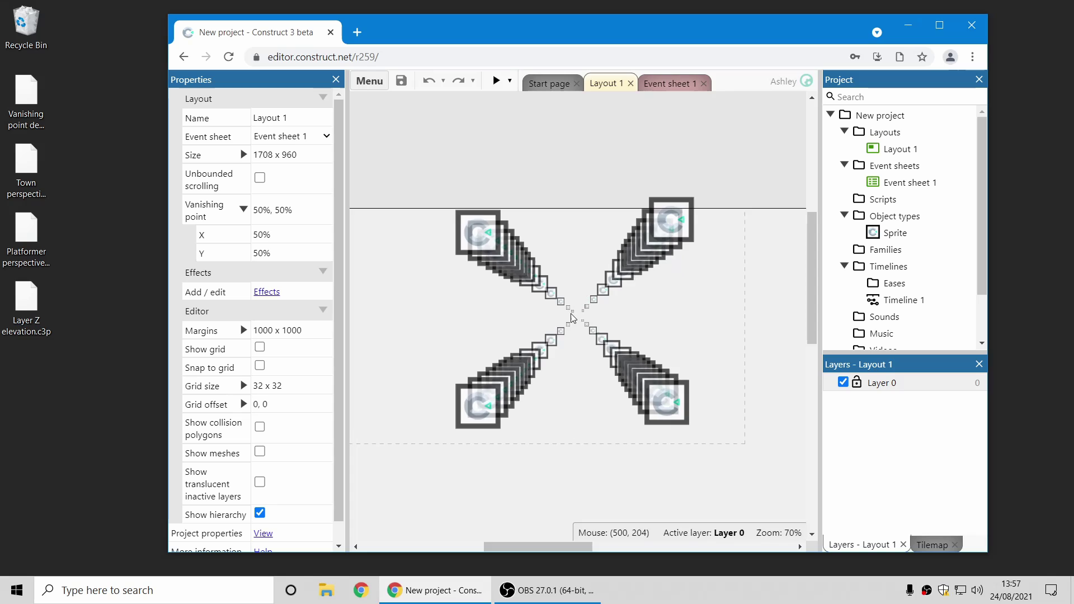
{"action": "scroll", "coordinate": [577, 321], "scroll_direction": "up", "scroll_amount": 4, "text": "ctrl"}
{"action": "scroll", "coordinate": [580, 326], "scroll_direction": "down", "scroll_amount": 1, "text": "ctrl"}
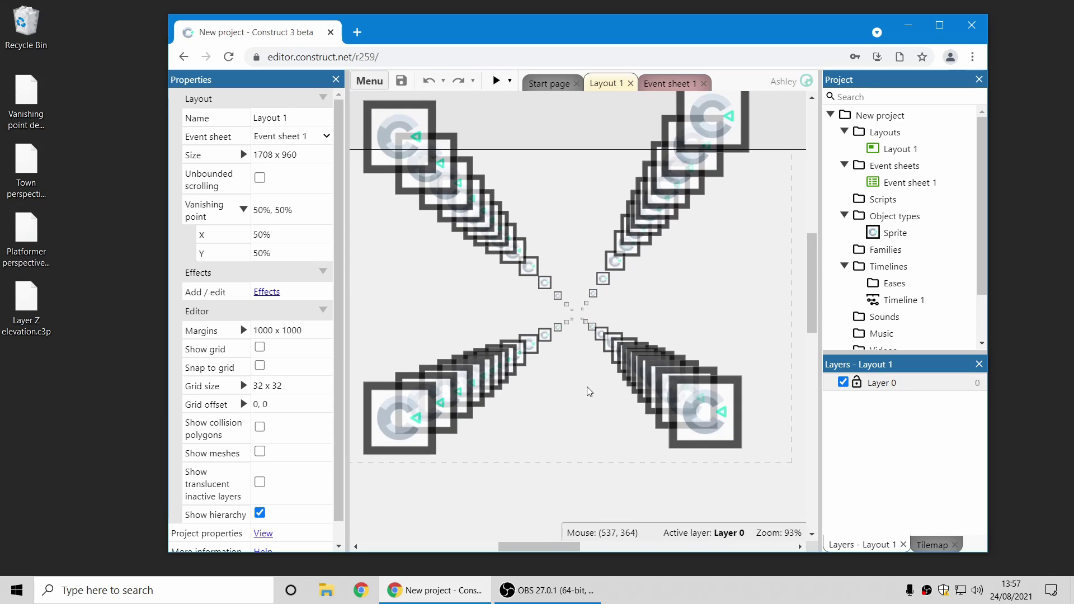
{"action": "middle_click_drag", "start_coordinate": [586, 387], "coordinate": [570, 322]}
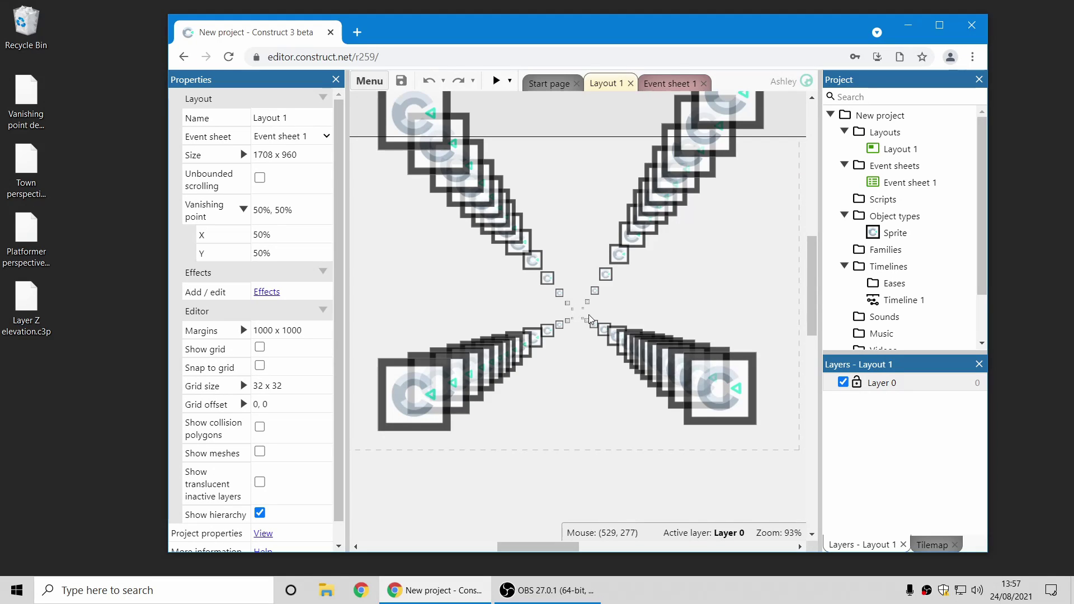
{"action": "mouse_move", "coordinate": [572, 350]}
{"action": "middle_mouse_down"}
{"action": "mouse_move", "coordinate": [588, 379]}
{"action": "mouse_move", "coordinate": [586, 346]}
{"action": "mouse_move", "coordinate": [584, 361]}
{"action": "middle_mouse_up"}
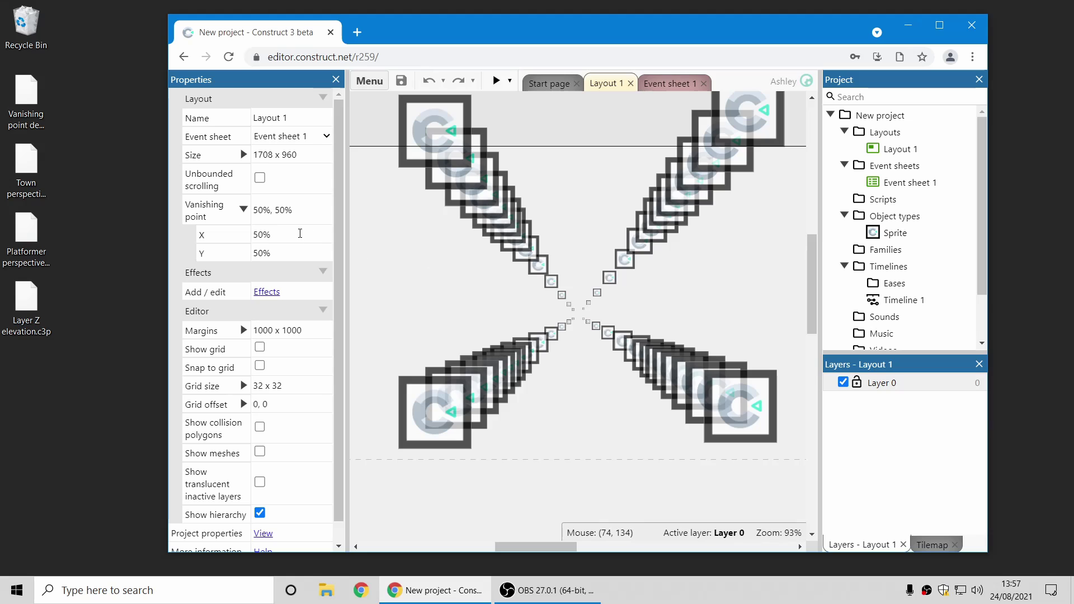
Step: Set Layout 1's vanishing point to X 74.1% and Y 32.34% and examine the shifted sprite perspective
{"action": "left_click", "coordinate": [292, 252]}
{"action": "left_click_drag", "start_coordinate": [295, 253], "coordinate": [292, 471]}
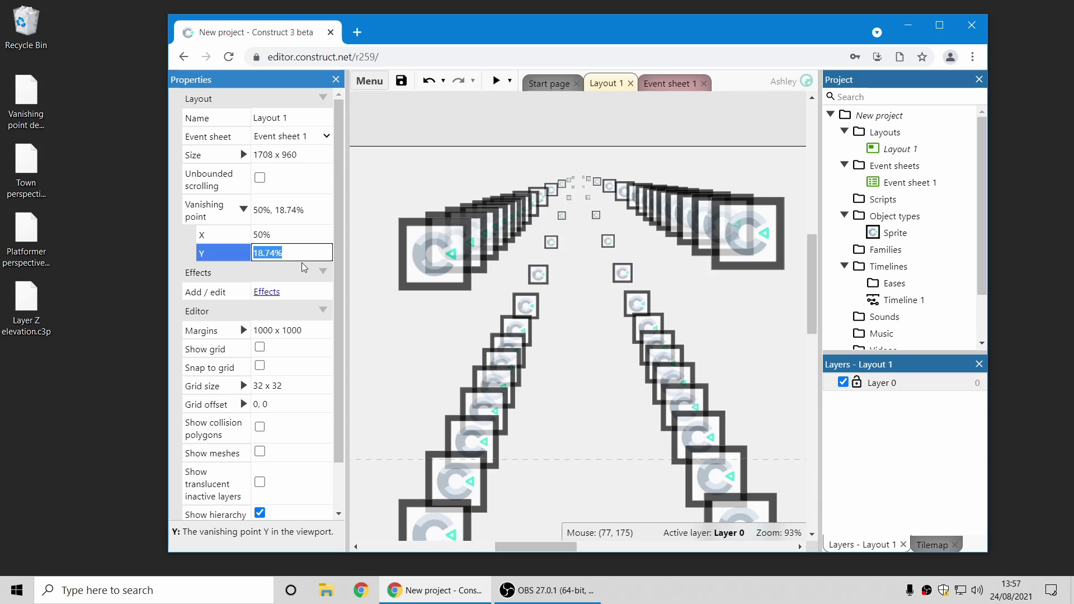
{"action": "left_click_drag", "start_coordinate": [301, 250], "coordinate": [308, 156]}
{"action": "left_click", "coordinate": [298, 237]}
{"action": "left_click_drag", "start_coordinate": [298, 235], "coordinate": [425, 267]}
{"action": "middle_click_drag", "start_coordinate": [425, 268], "coordinate": [534, 271]}
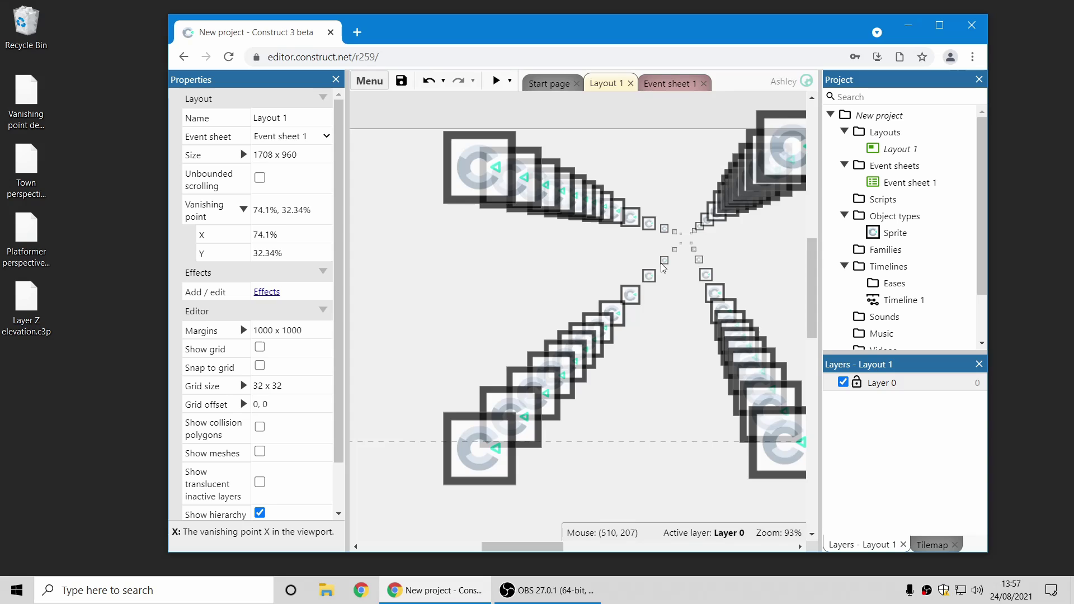
{"action": "middle_click_drag", "start_coordinate": [663, 269], "coordinate": [634, 250]}
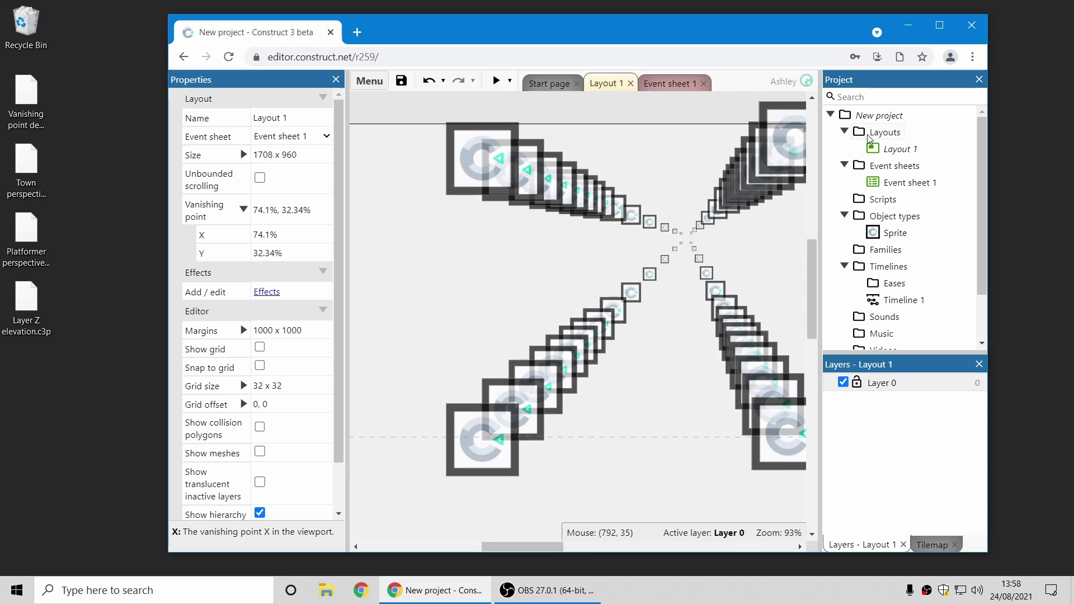
Step: Close the vanishing point project without saving and open Town perspective demo.c3p from the desktop
{"action": "right_click", "coordinate": [879, 115]}
{"action": "left_click", "coordinate": [928, 265]}
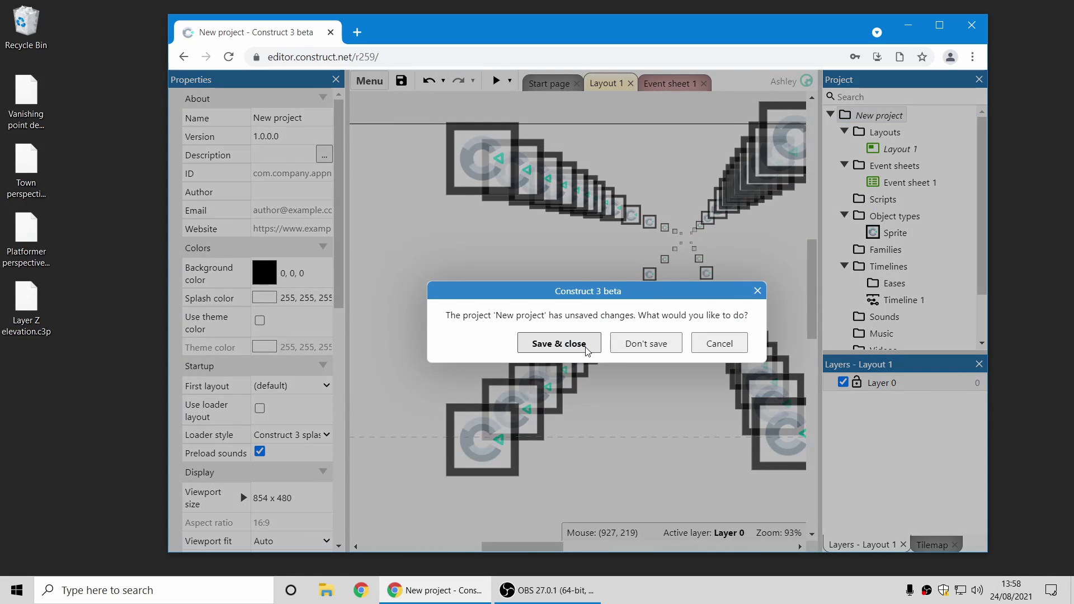
{"action": "left_click", "coordinate": [647, 344]}
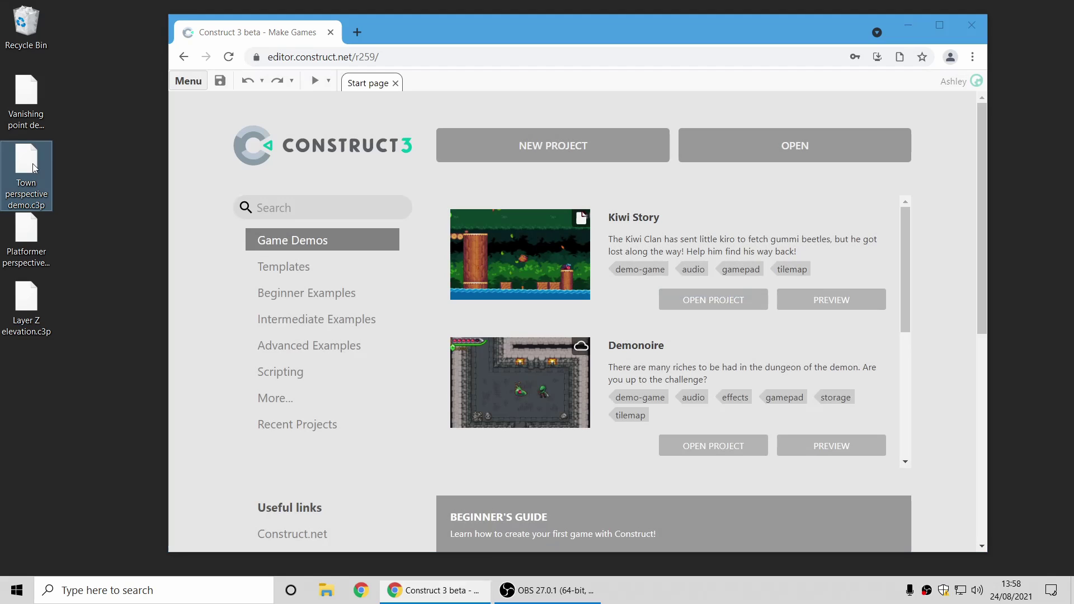
{"action": "left_click_drag", "start_coordinate": [27, 186], "coordinate": [643, 208]}
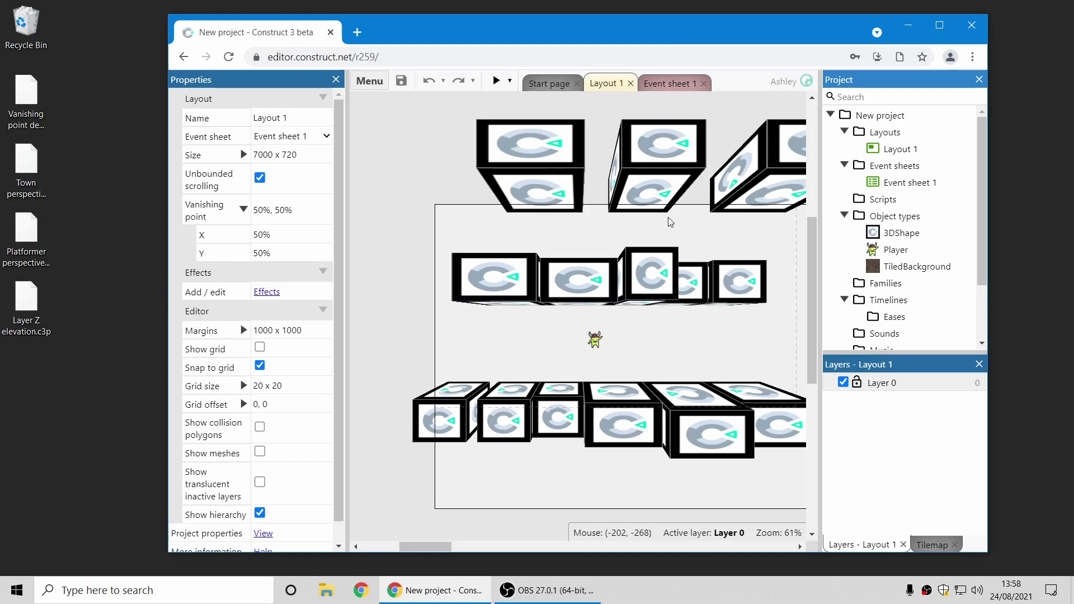
Step: Preview the town project, move the player around between the 3D blocks to examine the perspective, and close the preview
{"action": "middle_click_drag", "start_coordinate": [664, 242], "coordinate": [653, 207]}
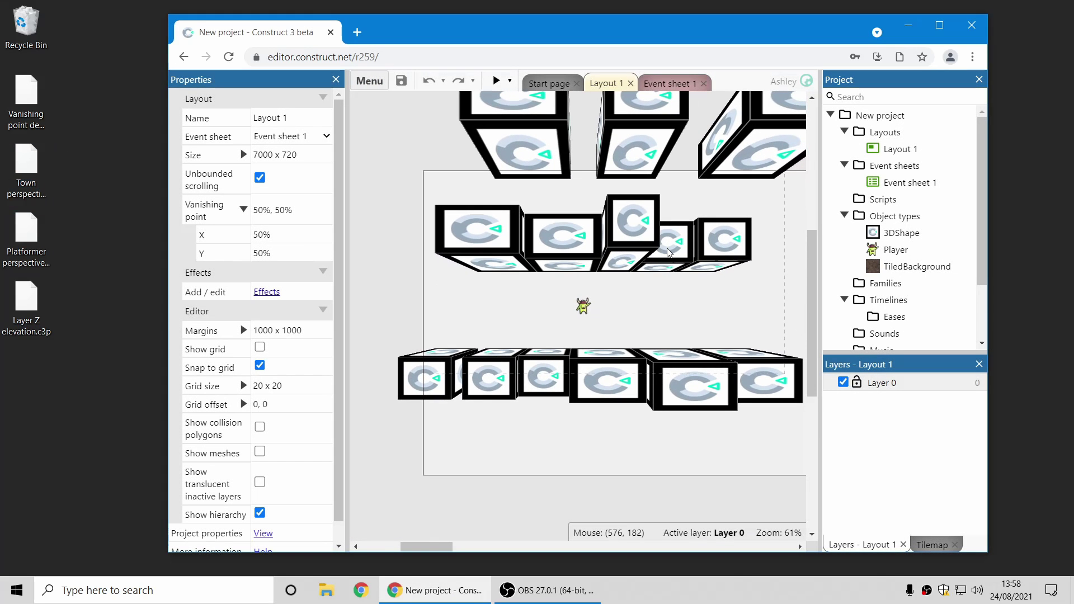
{"action": "left_click", "coordinate": [496, 81]}
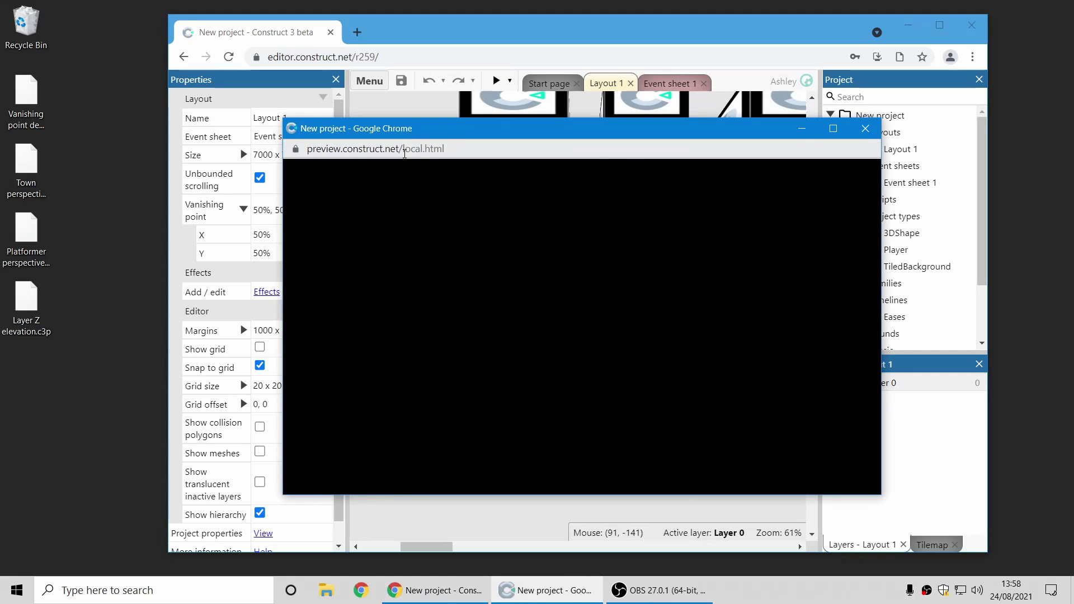
{"action": "key", "text": "Right"}
{"action": "key", "text": "Up"}
{"action": "key", "text": "Down"}
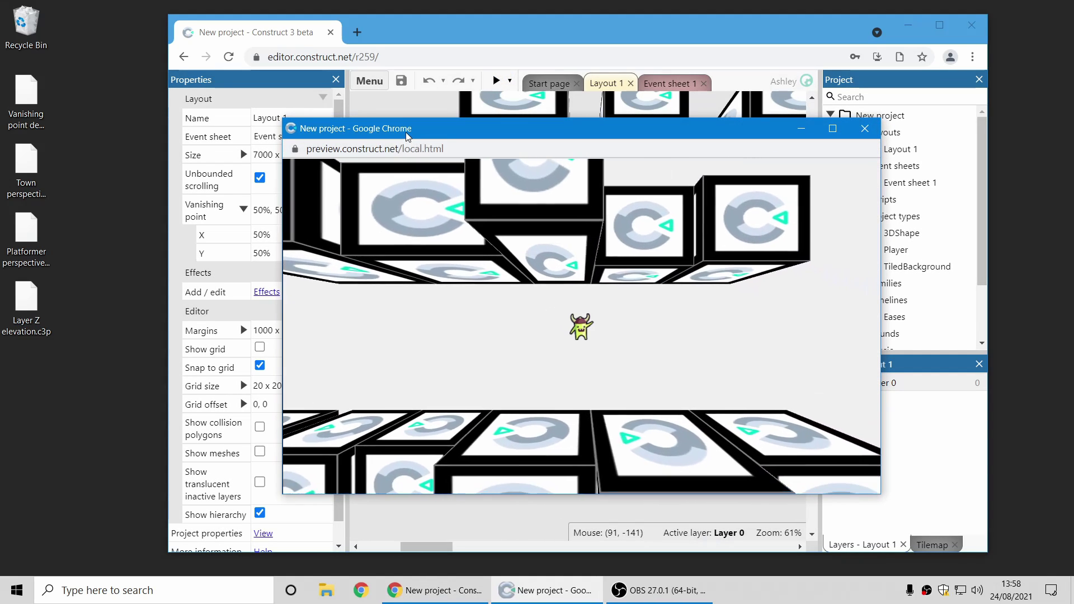
{"action": "key", "text": "Up"}
{"action": "key", "text": "Left"}
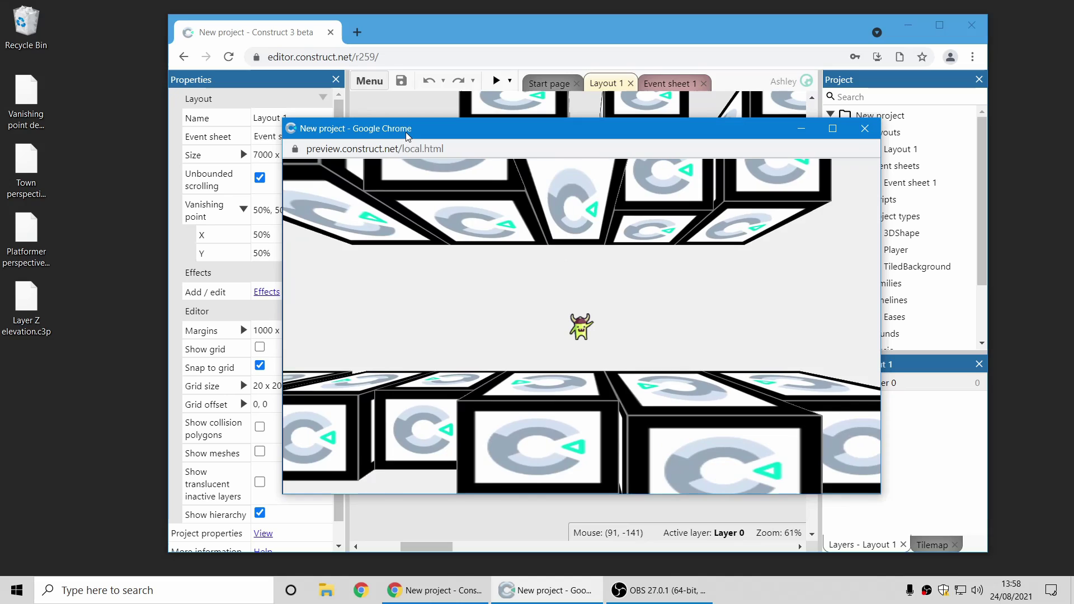
{"action": "key", "text": "Down"}
{"action": "key", "text": "Right"}
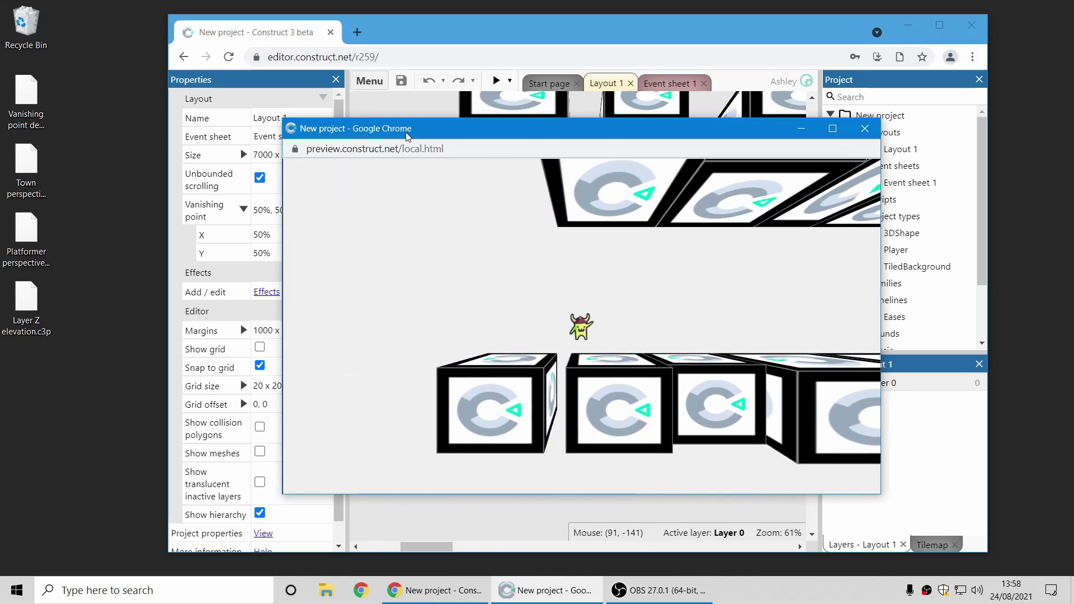
{"action": "key", "text": "Up"}
{"action": "key", "text": "Down"}
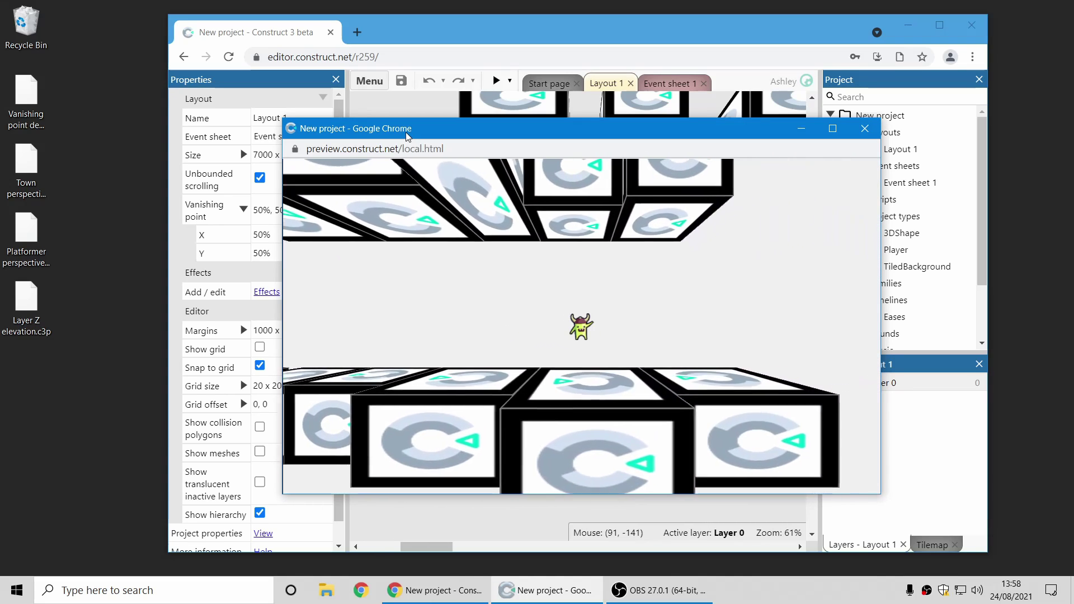
{"action": "key", "text": "Up"}
{"action": "key", "text": "Left"}
{"action": "key", "text": "Left"}
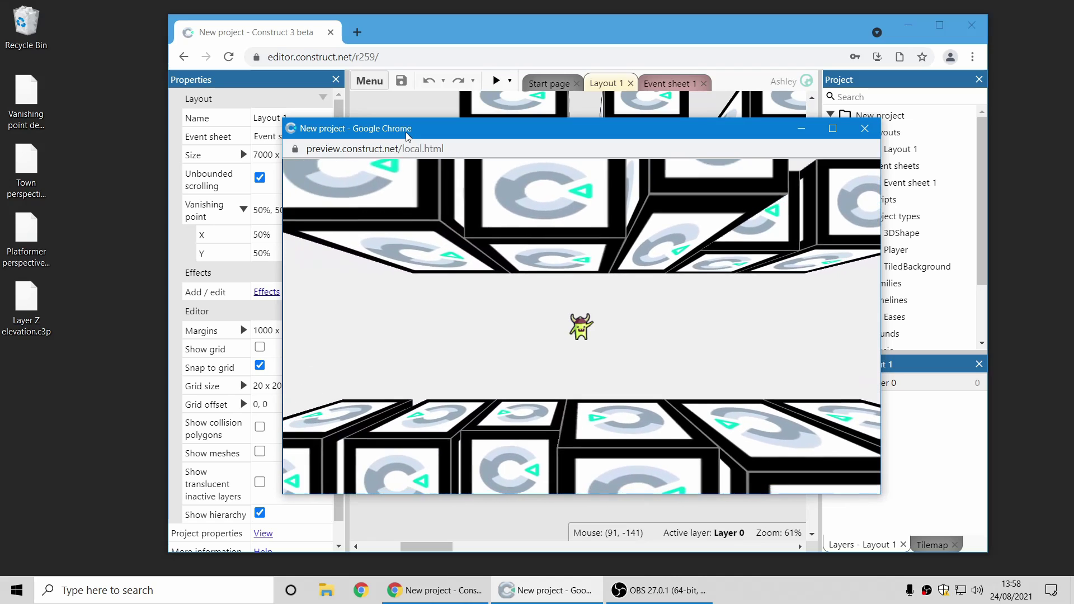
{"action": "left_click", "coordinate": [865, 129]}
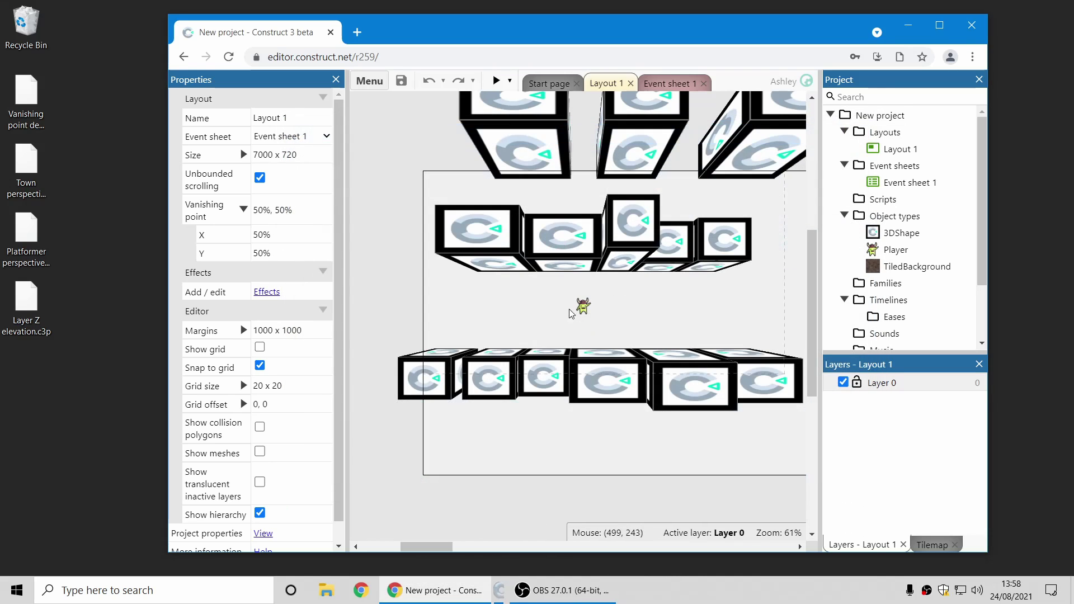
Step: Set the layout's vanishing point Y to 120% for the town project
{"action": "left_click", "coordinate": [310, 255]}
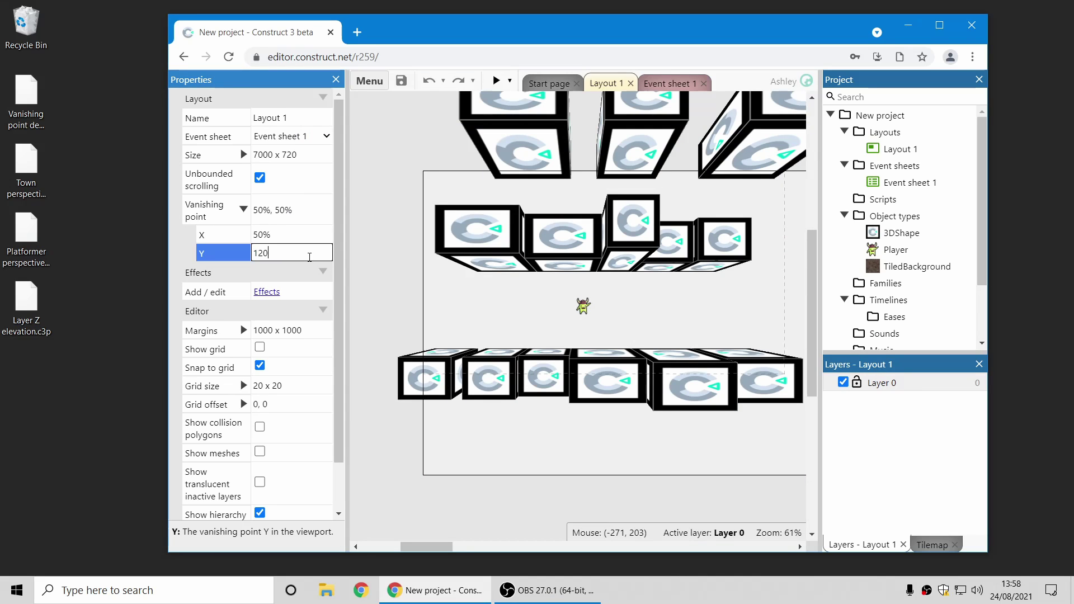
{"action": "key", "text": "Return"}
{"action": "middle_click_drag", "start_coordinate": [435, 189], "coordinate": [413, 253]}
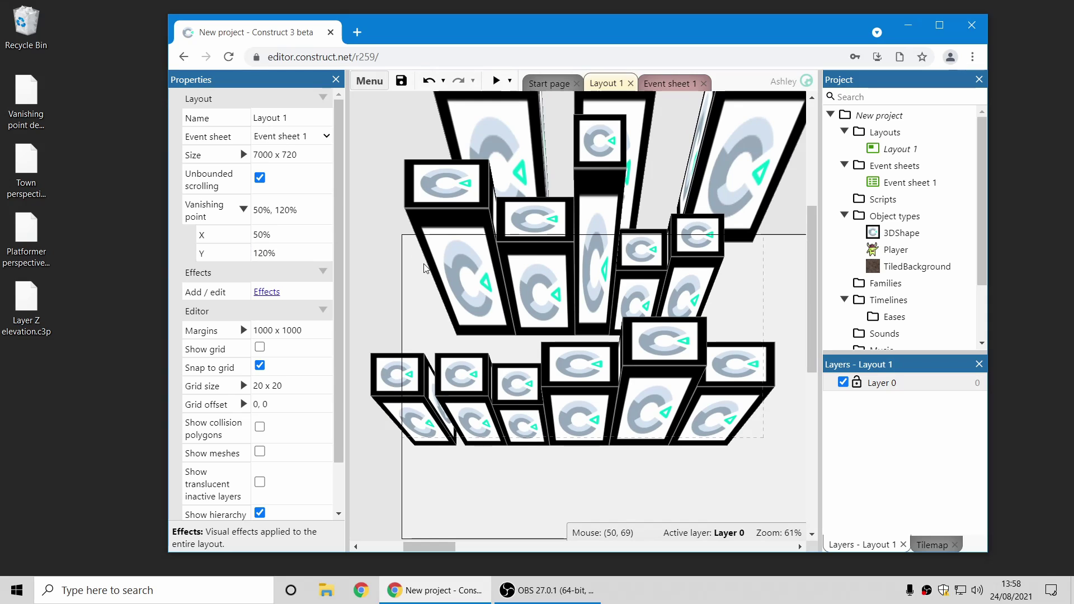
Step: Preview the town with the new vanishing point, move the player among the blocks, and close the preview
{"action": "left_click", "coordinate": [496, 81]}
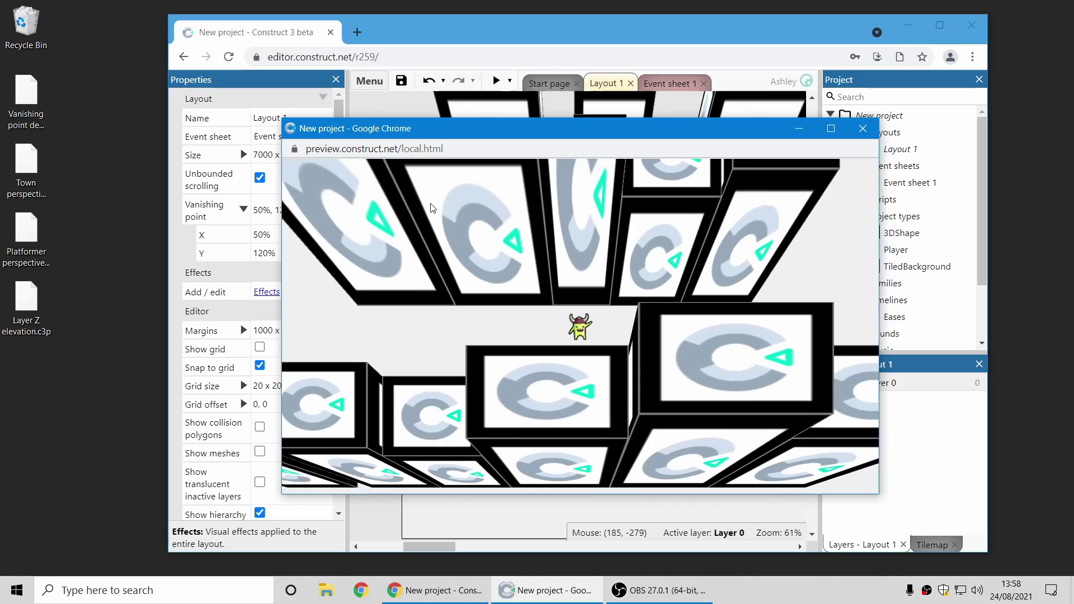
{"action": "key", "text": "Left"}
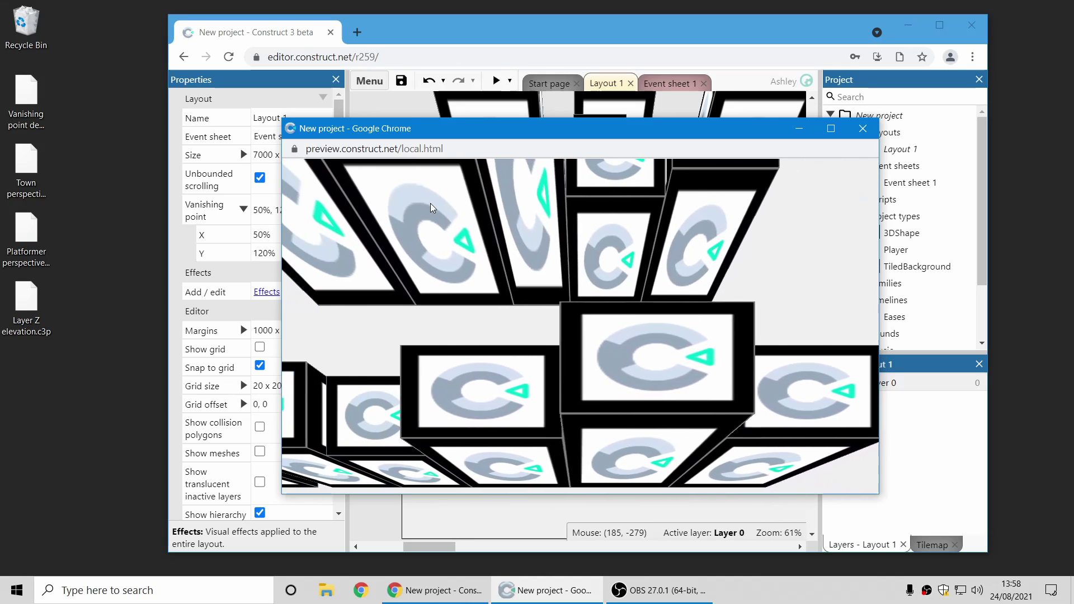
{"action": "key", "text": "Left"}
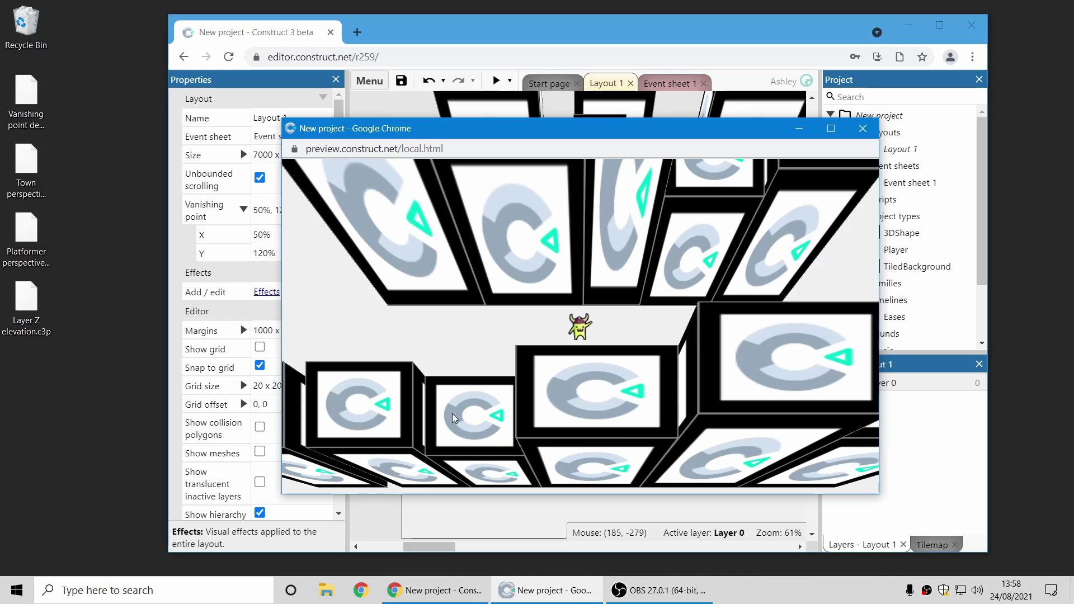
{"action": "key", "text": "Up"}
{"action": "key", "text": "Left"}
{"action": "key", "text": "Down"}
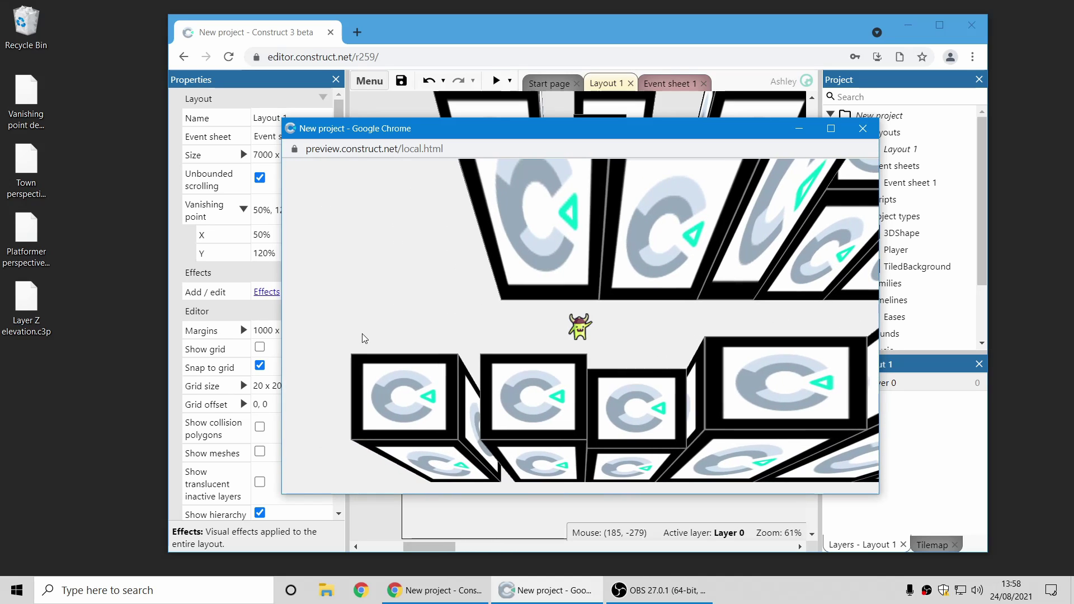
{"action": "key", "text": "Right"}
{"action": "key", "text": "Right"}
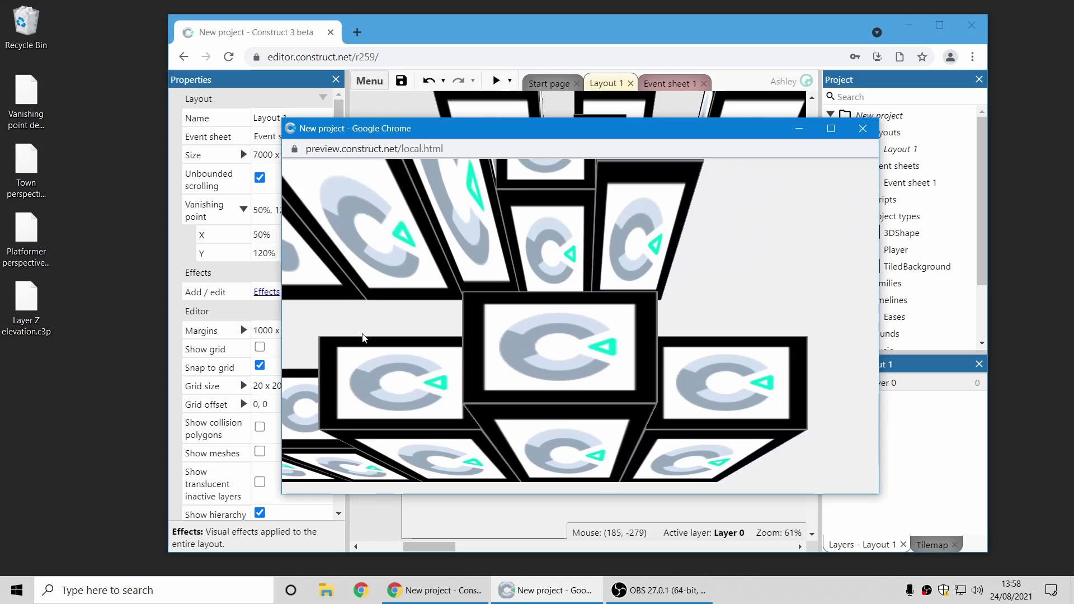
{"action": "key", "text": "Left"}
{"action": "key", "text": "Left"}
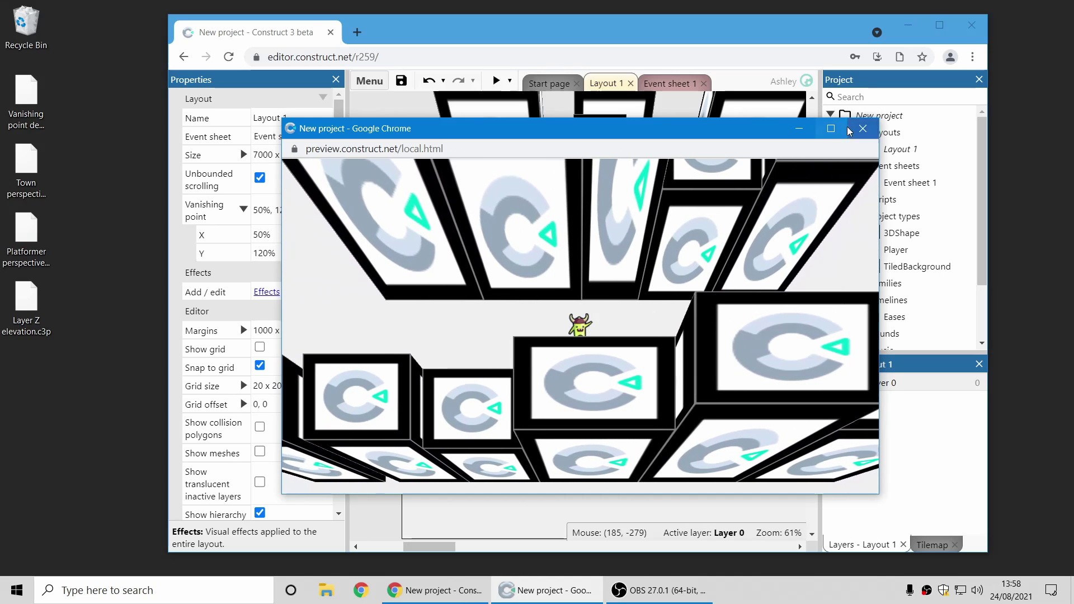
{"action": "left_click", "coordinate": [863, 128]}
Step: Close the town project without saving and open the platformer perspective project from the desktop
{"action": "right_click", "coordinate": [879, 115]}
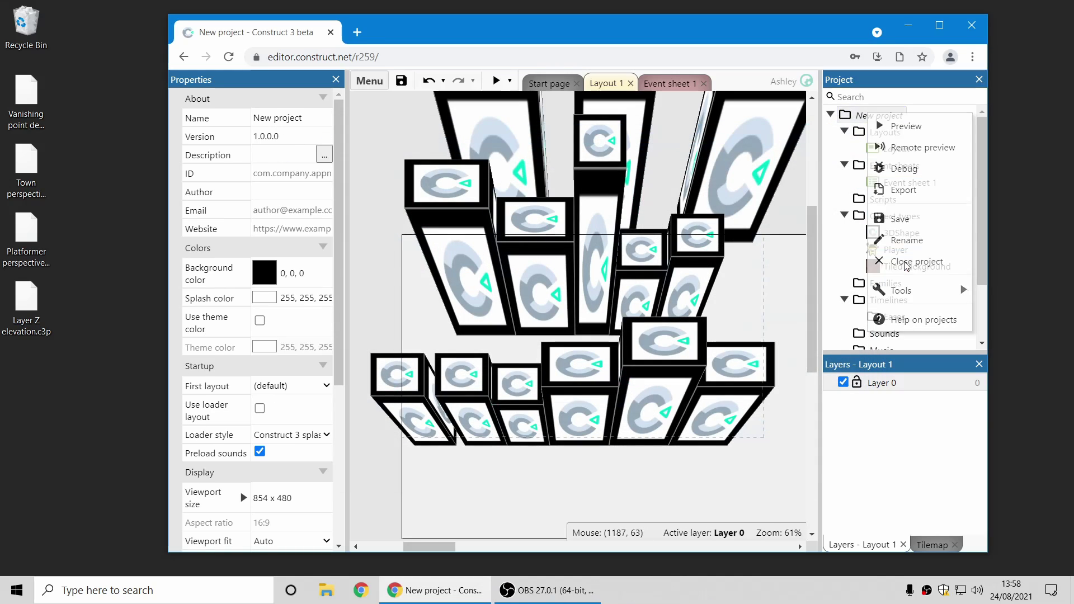
{"action": "left_click", "coordinate": [895, 259]}
{"action": "left_click", "coordinate": [646, 343]}
{"action": "left_click_drag", "start_coordinate": [26, 238], "coordinate": [709, 246]}
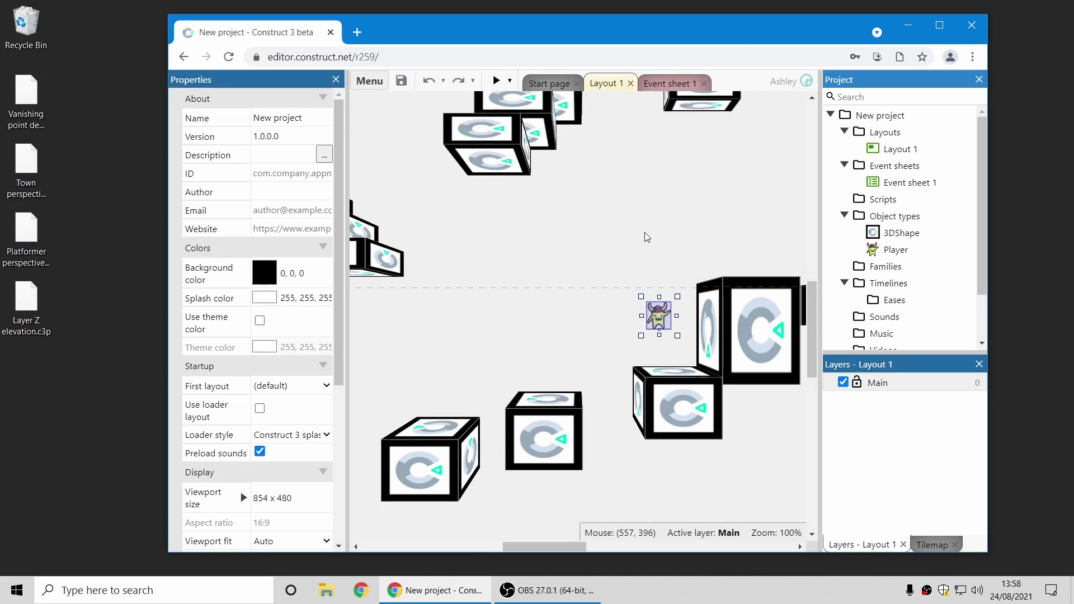
Step: Show the layout's properties, preview the platformer, and move the player up the blocks onto the row of four large blocks
{"action": "middle_click_drag", "start_coordinate": [645, 233], "coordinate": [610, 221]}
{"action": "left_click", "coordinate": [610, 221]}
{"action": "left_click", "coordinate": [496, 81]}
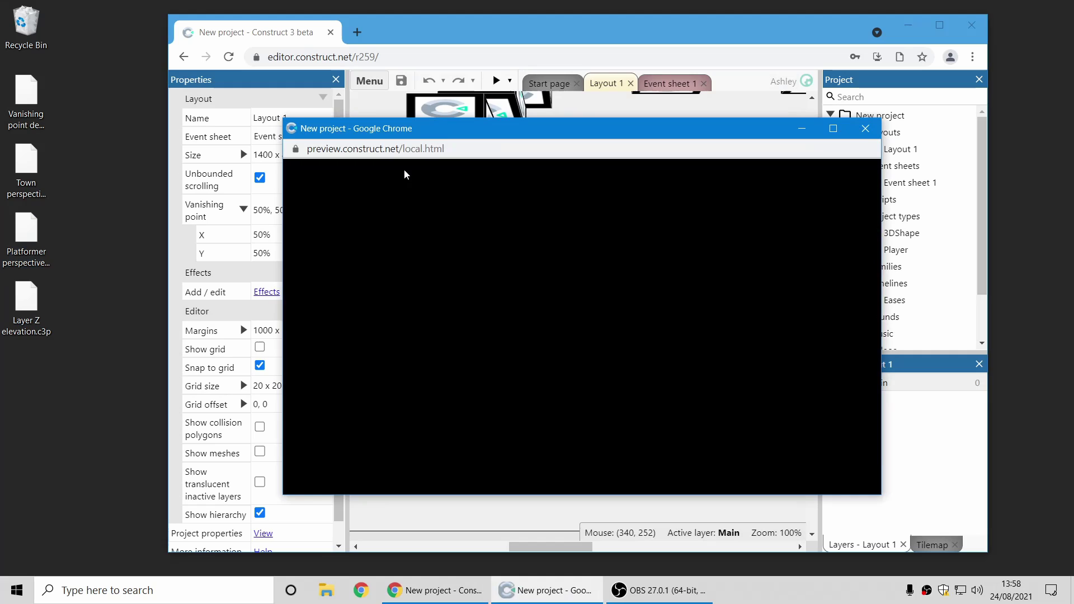
{"action": "key", "text": "Up"}
{"action": "key", "text": "Right"}
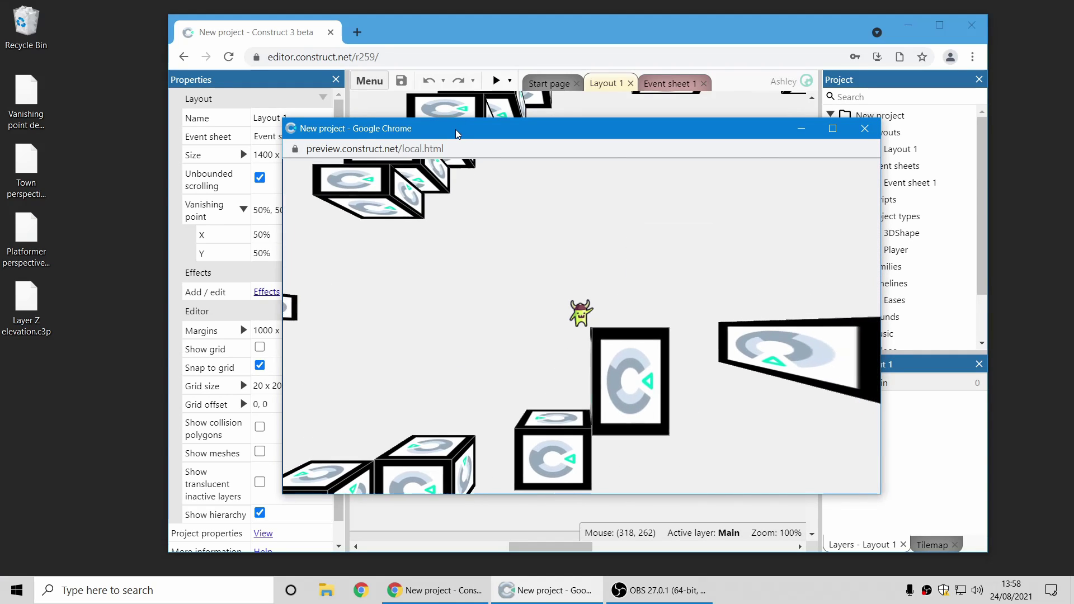
{"action": "key", "text": "Up"}
{"action": "key", "text": "Right"}
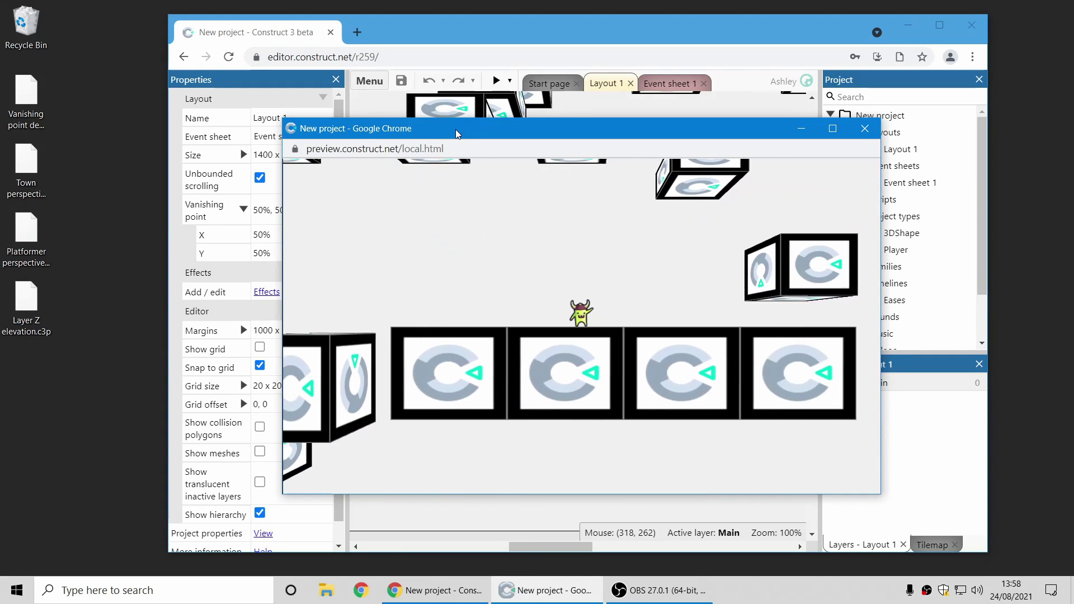
Step: Walk and jump the player back and forth along the block row to examine the perspective, and close the preview
{"action": "key", "text": "Left"}
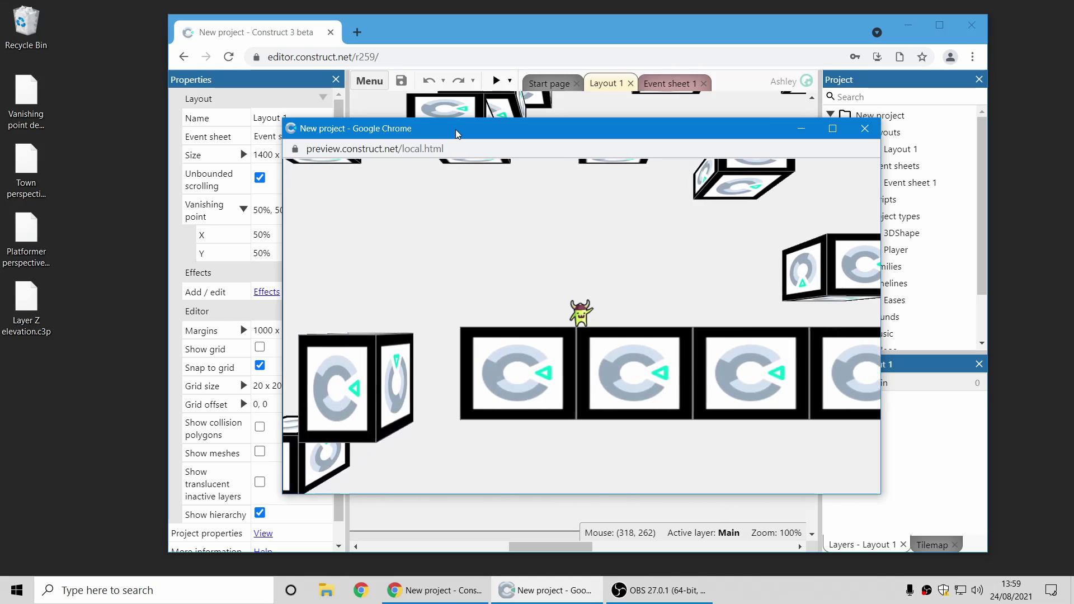
{"action": "key", "text": "Up"}
{"action": "key", "text": "Right"}
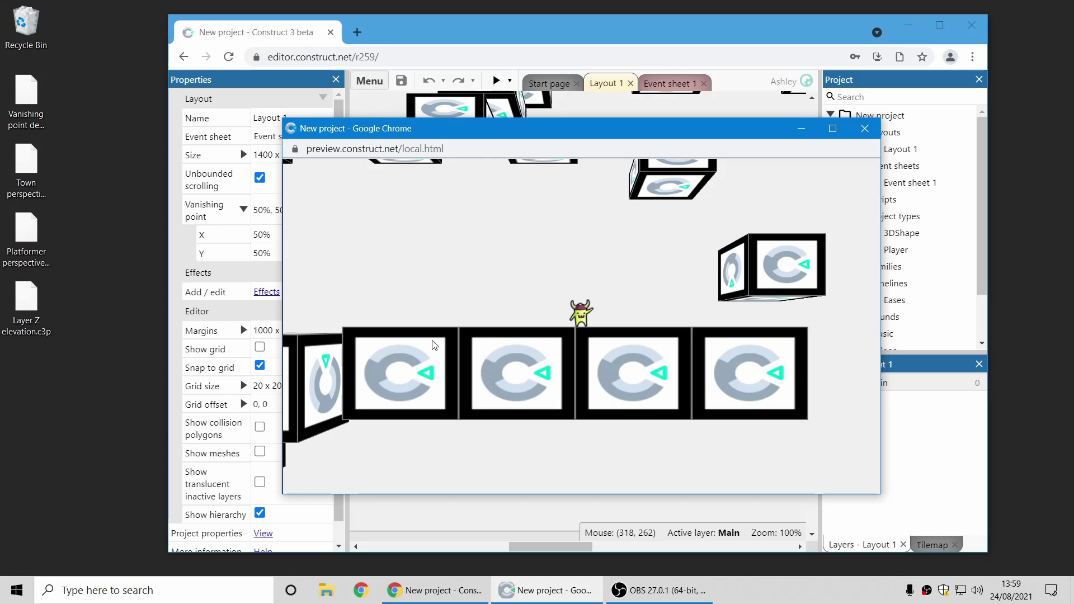
{"action": "key", "text": "Left"}
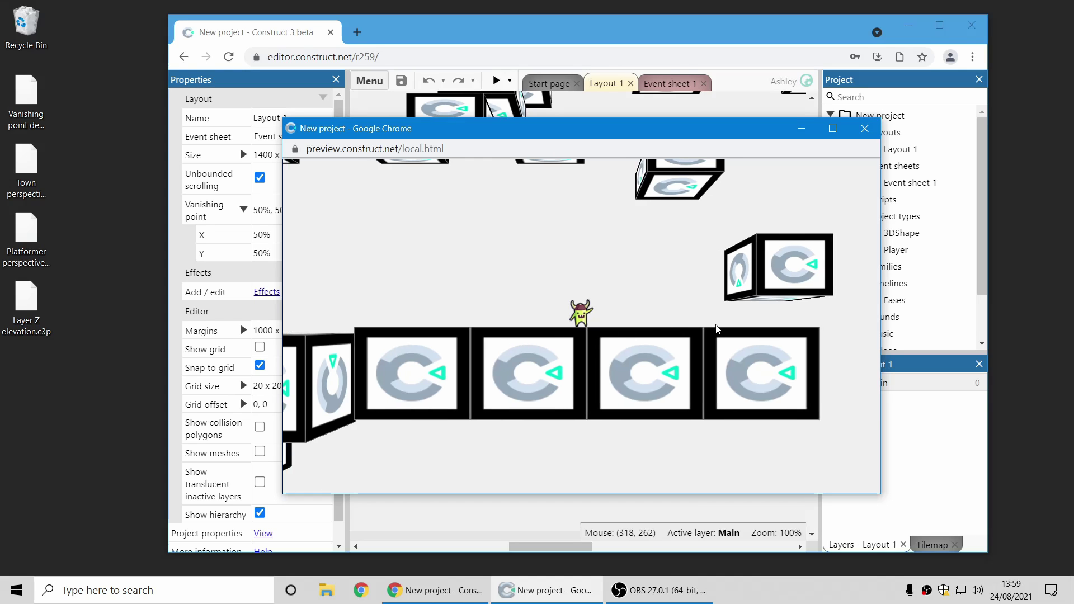
{"action": "key", "text": "Right"}
{"action": "key", "text": "Left"}
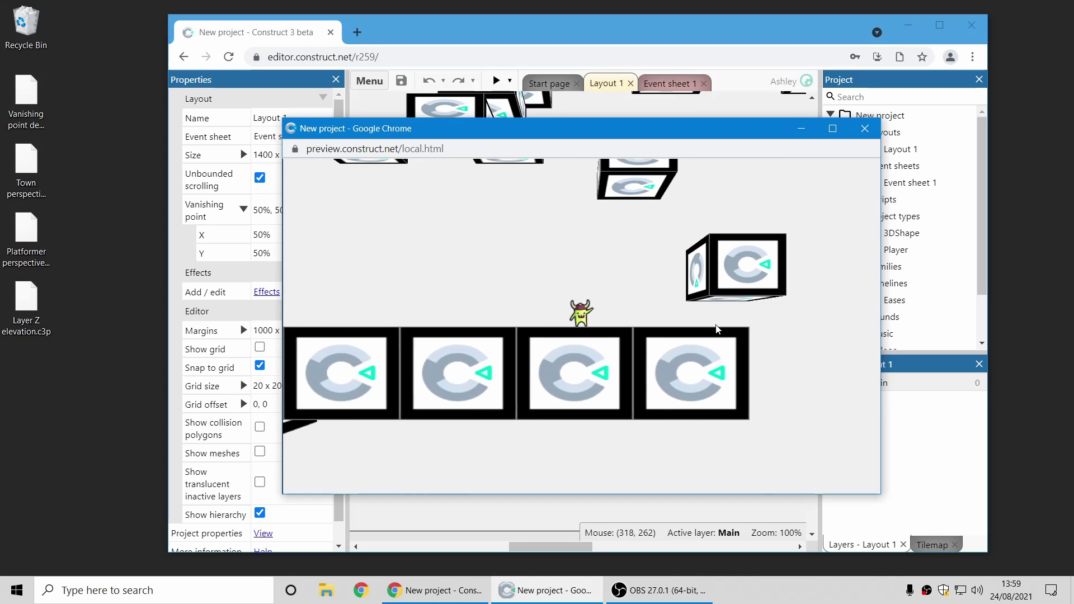
{"action": "key", "text": "Right"}
{"action": "key", "text": "Up"}
{"action": "key", "text": "Left"}
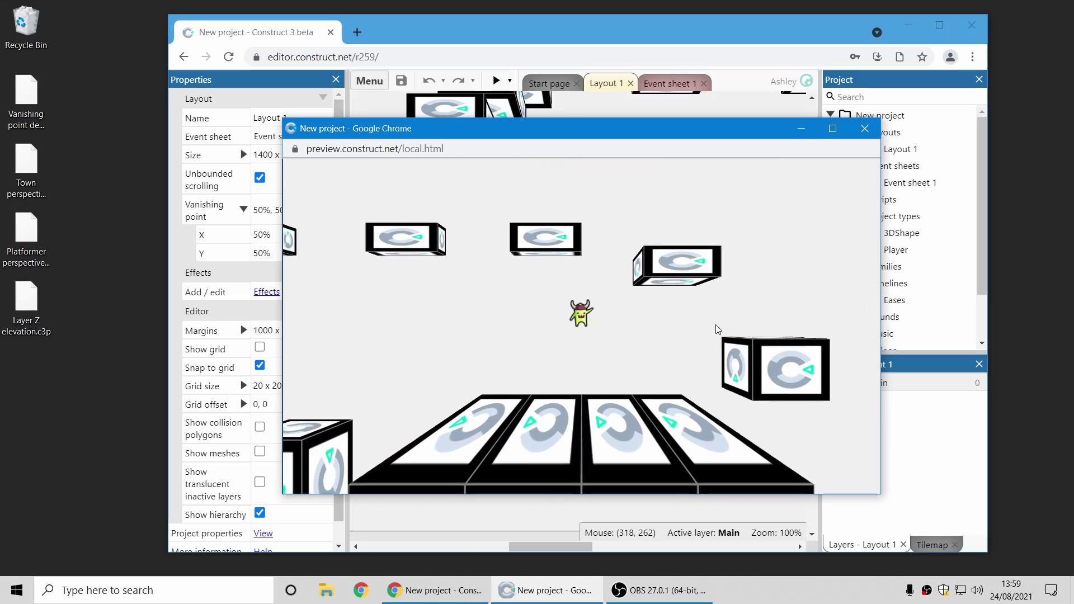
{"action": "key", "text": "Left"}
{"action": "key", "text": "Up"}
{"action": "key", "text": "Right"}
{"action": "key", "text": "Up"}
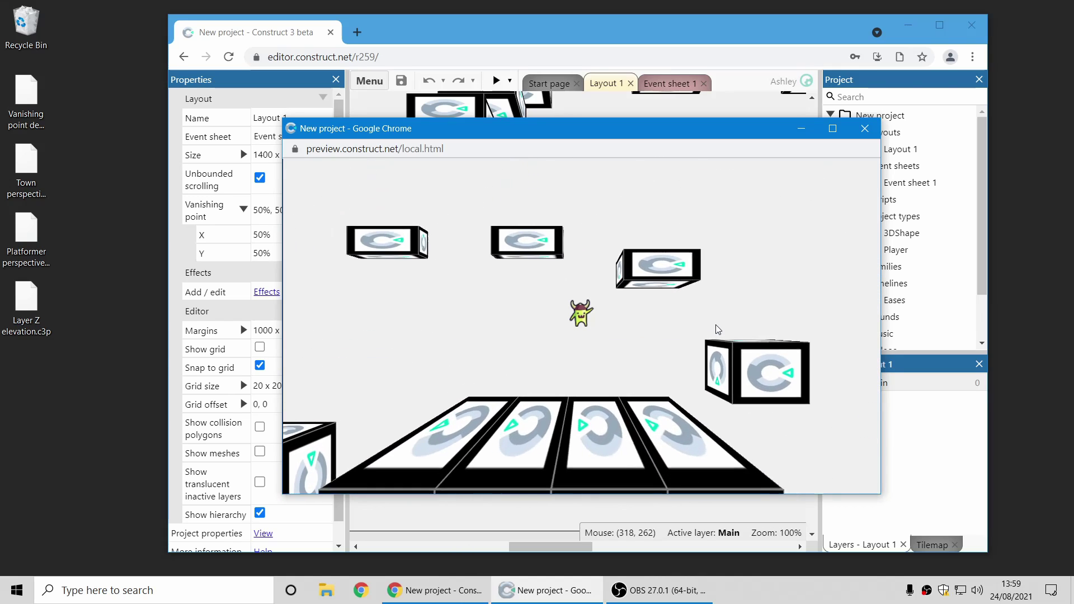
{"action": "key", "text": "Right"}
{"action": "key", "text": "Left"}
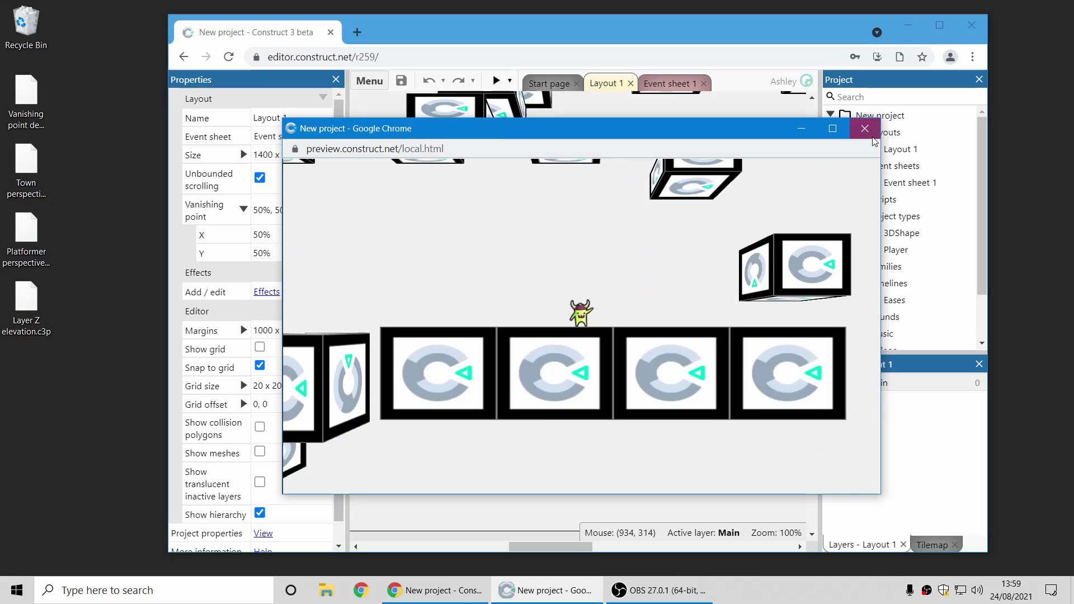
{"action": "left_click", "coordinate": [866, 128]}
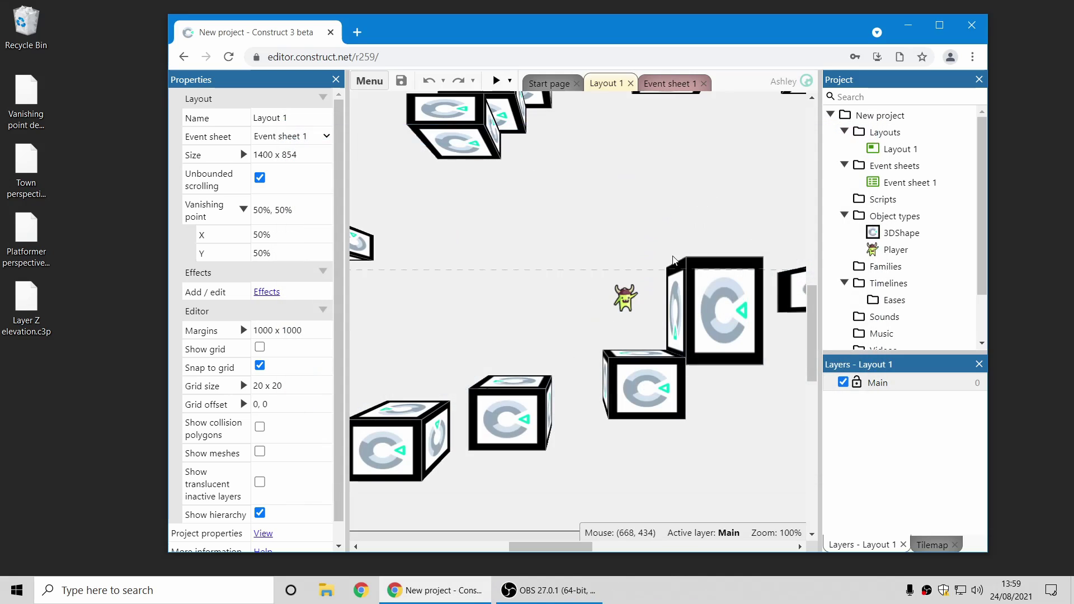
Step: Set the layout's vanishing point Y to 25% for the platformer project
{"action": "left_click", "coordinate": [296, 253]}
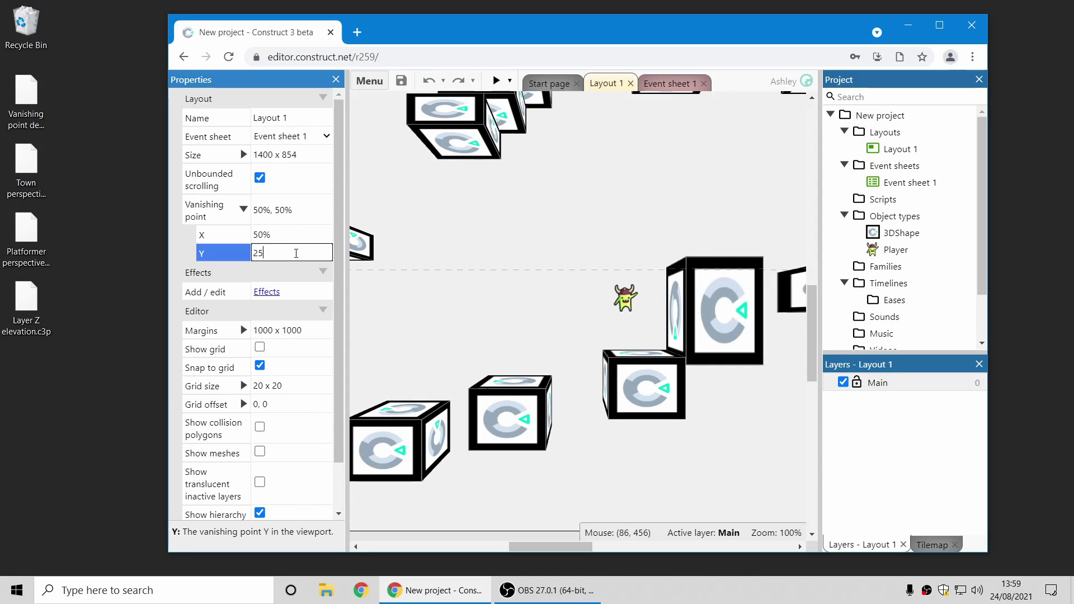
{"action": "key", "text": "Return"}
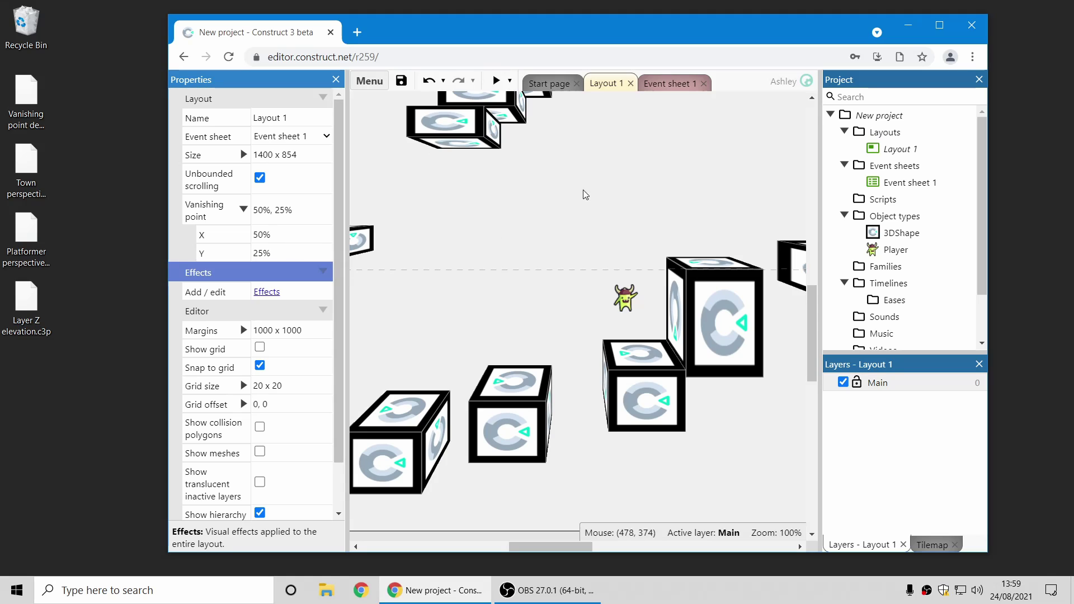
{"action": "middle_click_drag", "start_coordinate": [565, 232], "coordinate": [511, 230]}
Step: Preview the platformer with the new vanishing point and climb the player up the blocks onto the wide block row
{"action": "left_click", "coordinate": [496, 80]}
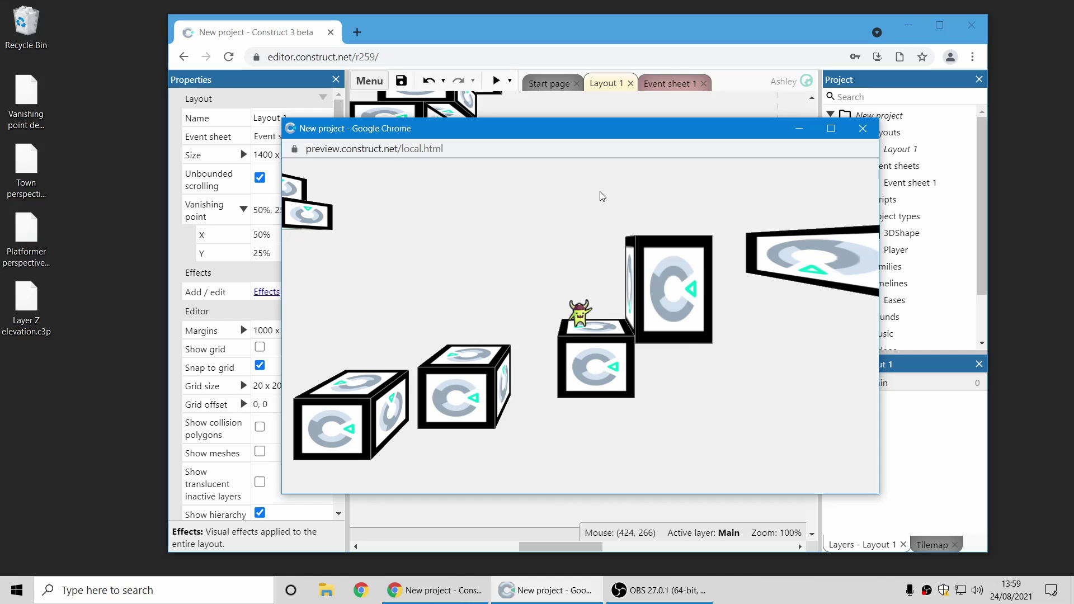
{"action": "key", "text": "Right"}
{"action": "key", "text": "Up"}
{"action": "key", "text": "Right"}
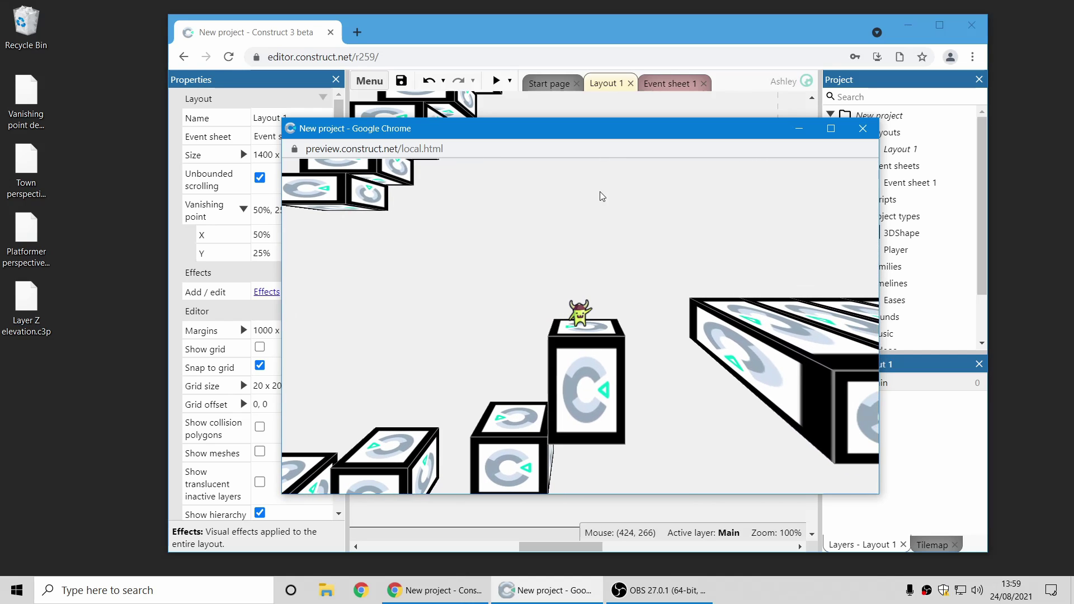
{"action": "key", "text": "Right"}
{"action": "key", "text": "Up"}
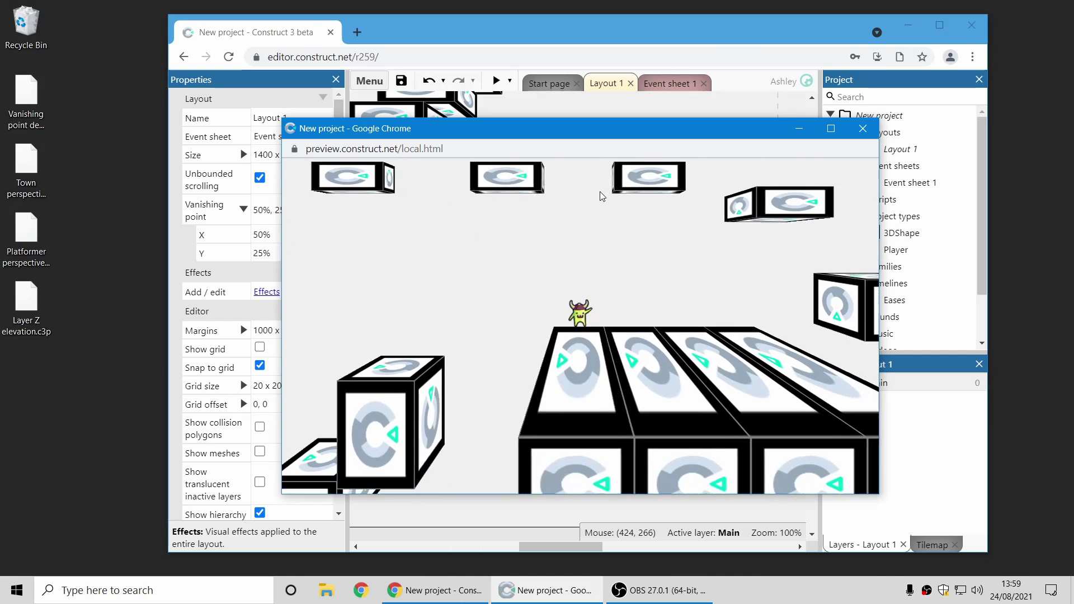
{"action": "key", "text": "Left"}
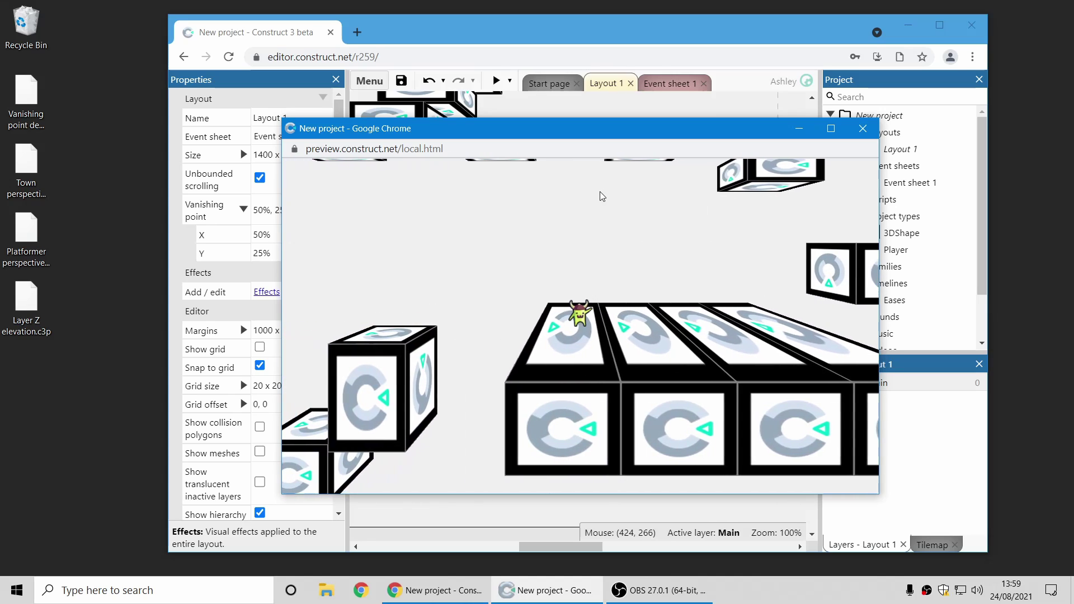
Step: Jump and walk the player across the wide block row to examine the tops of the blocks
{"action": "key", "text": "Right"}
{"action": "key", "text": "Up"}
{"action": "key", "text": "Up"}
{"action": "key", "text": "Left"}
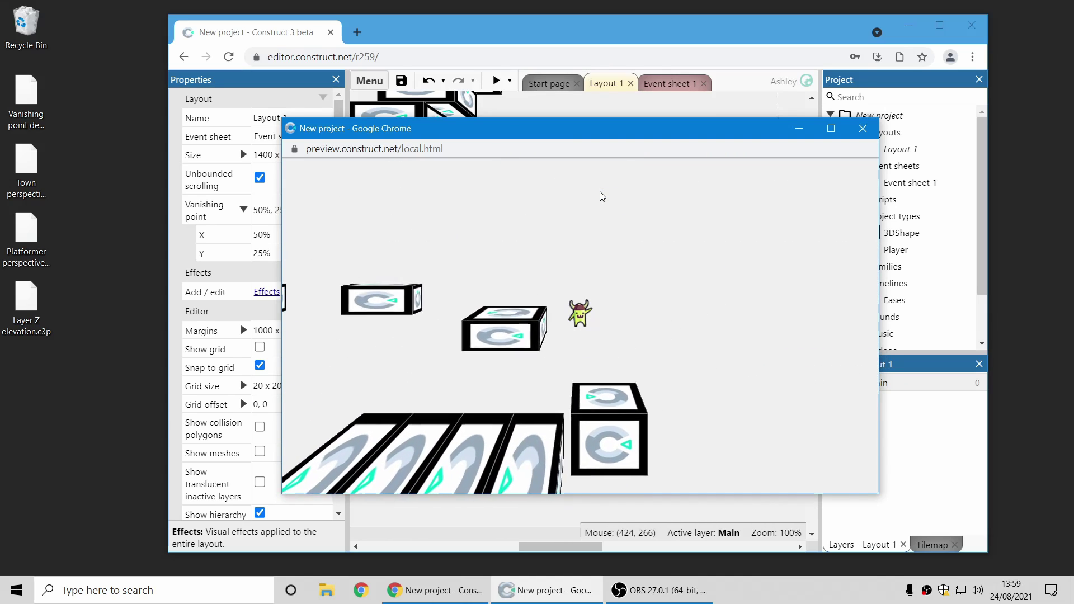
{"action": "key", "text": "Up"}
{"action": "key", "text": "Left"}
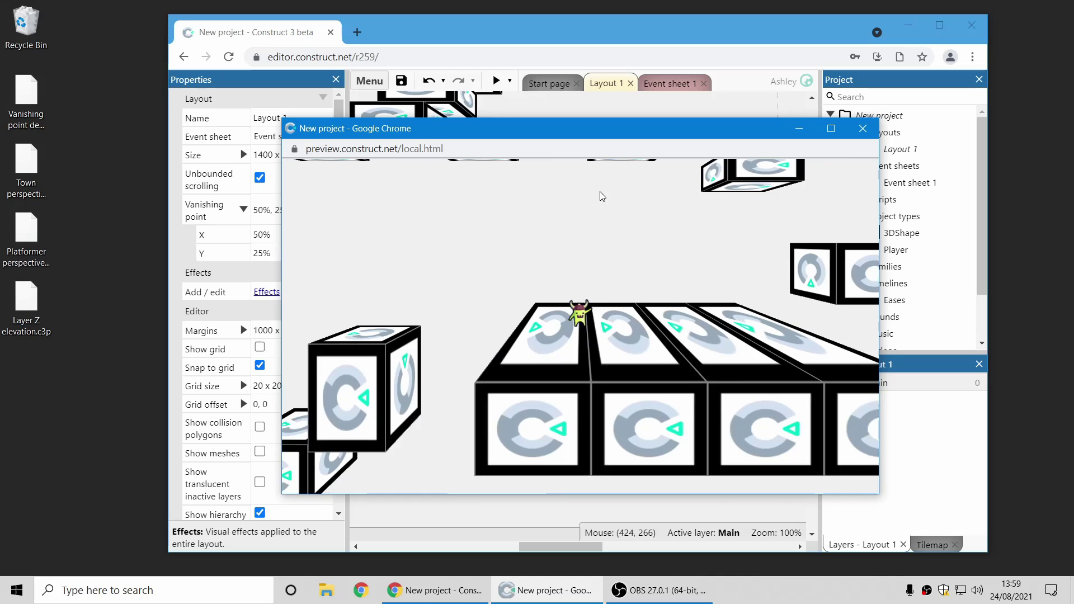
{"action": "key", "text": "Right"}
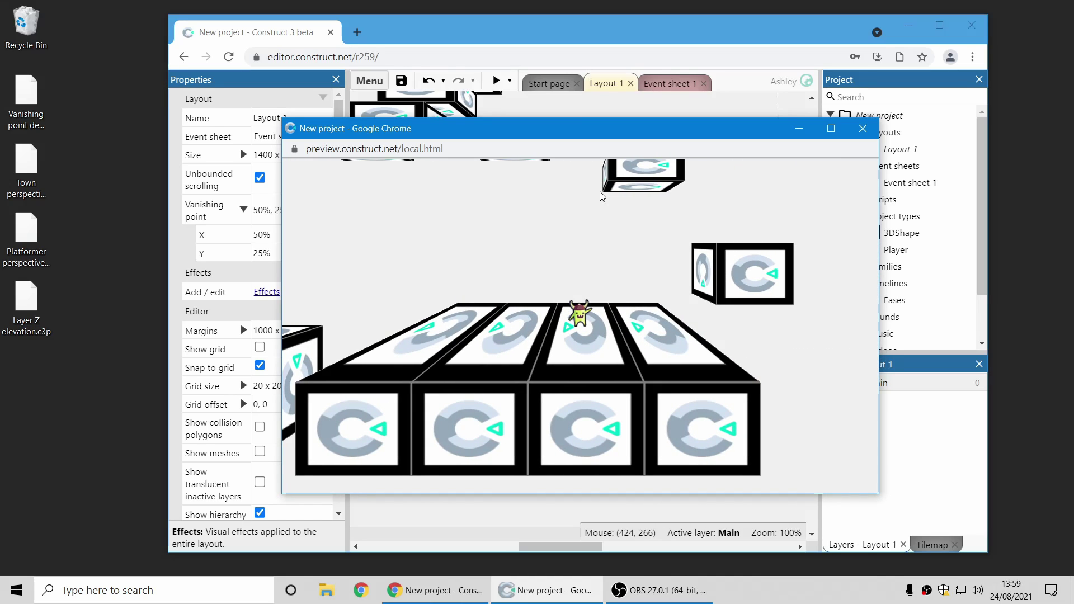
{"action": "key", "text": "Right"}
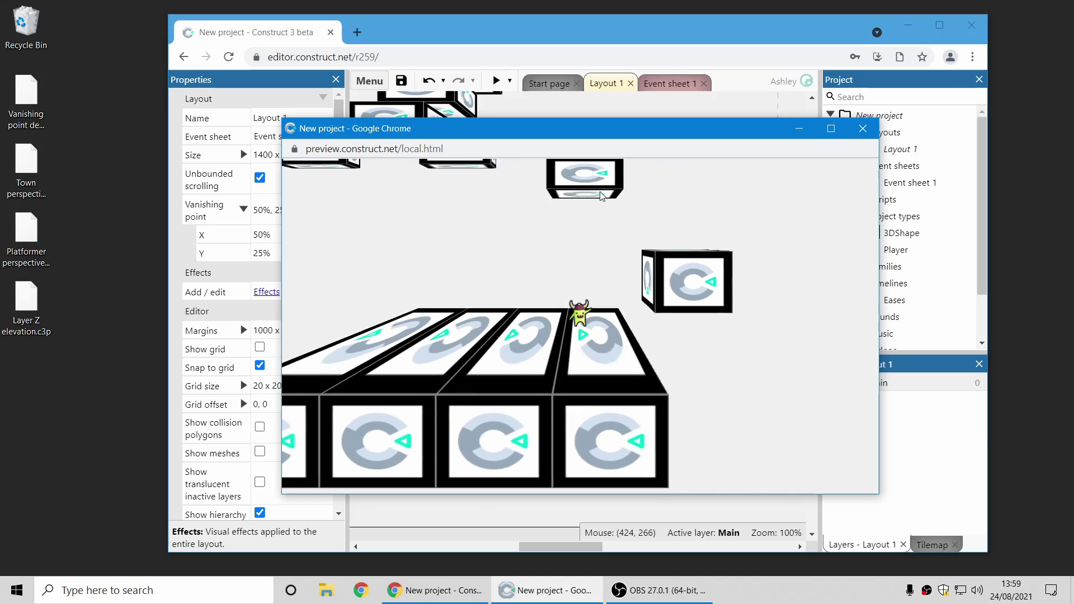
Step: Jump the player up to the floating platforms and across them to the stepped blocks, then drop toward the starting blocks
{"action": "key", "text": "Up"}
{"action": "key", "text": "Left"}
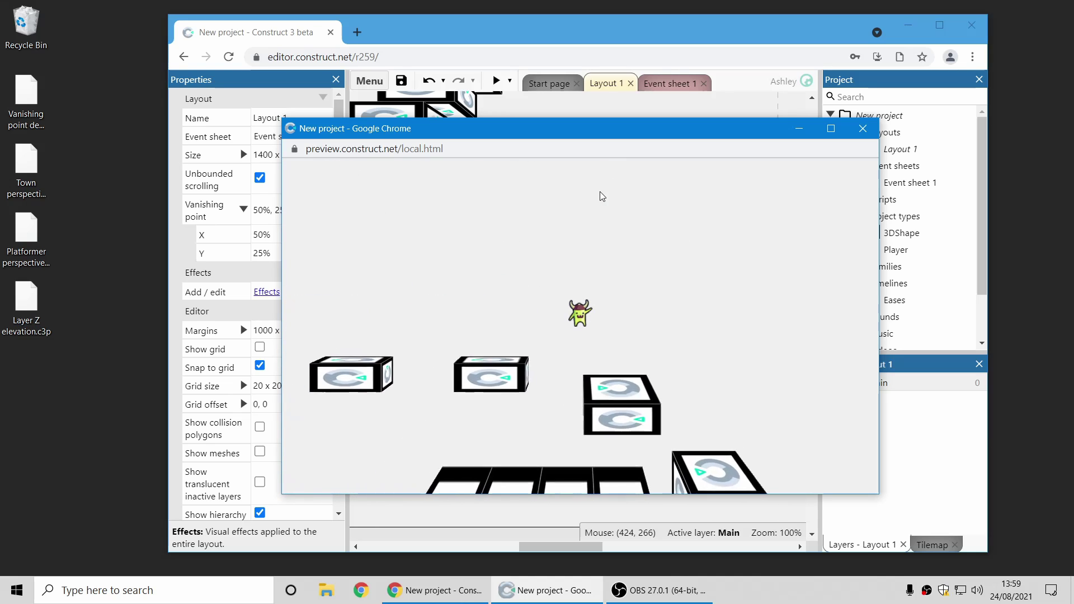
{"action": "key", "text": "Right"}
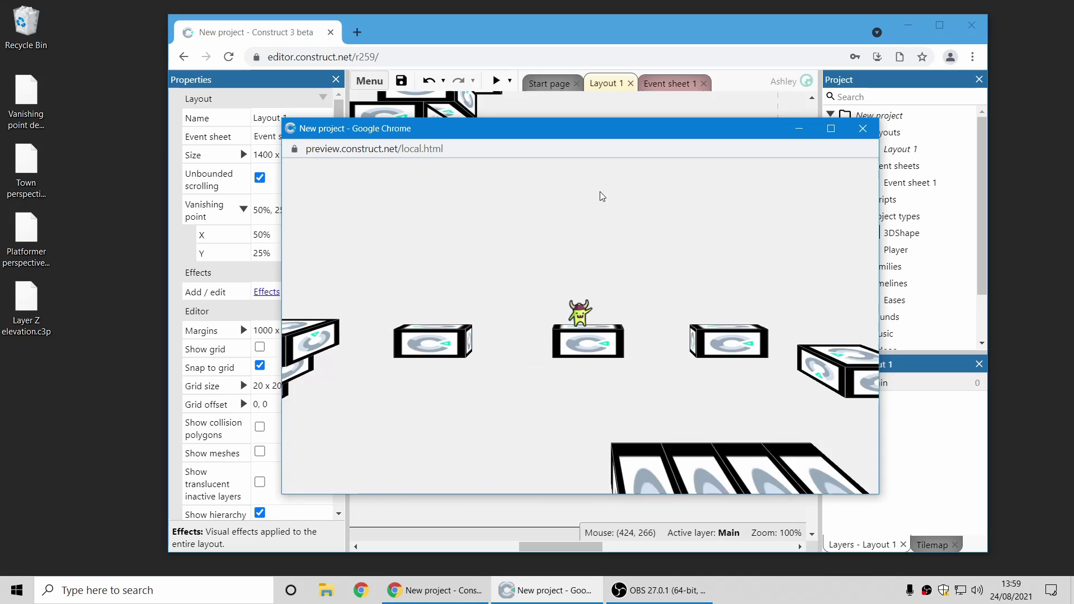
{"action": "key", "text": "Up"}
{"action": "key", "text": "Left"}
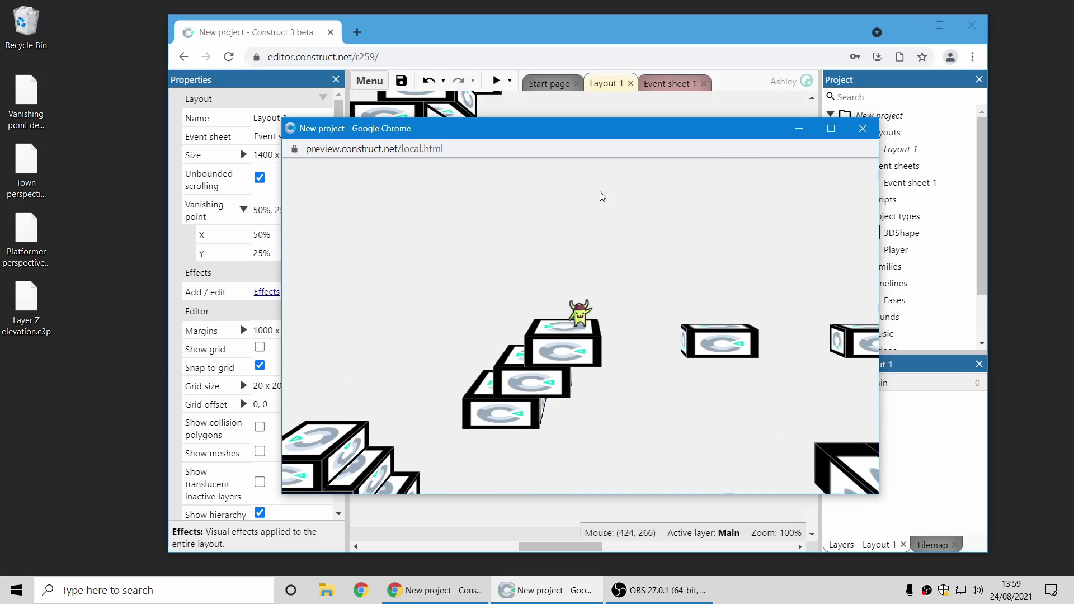
{"action": "key", "text": "Right"}
{"action": "key", "text": "Up"}
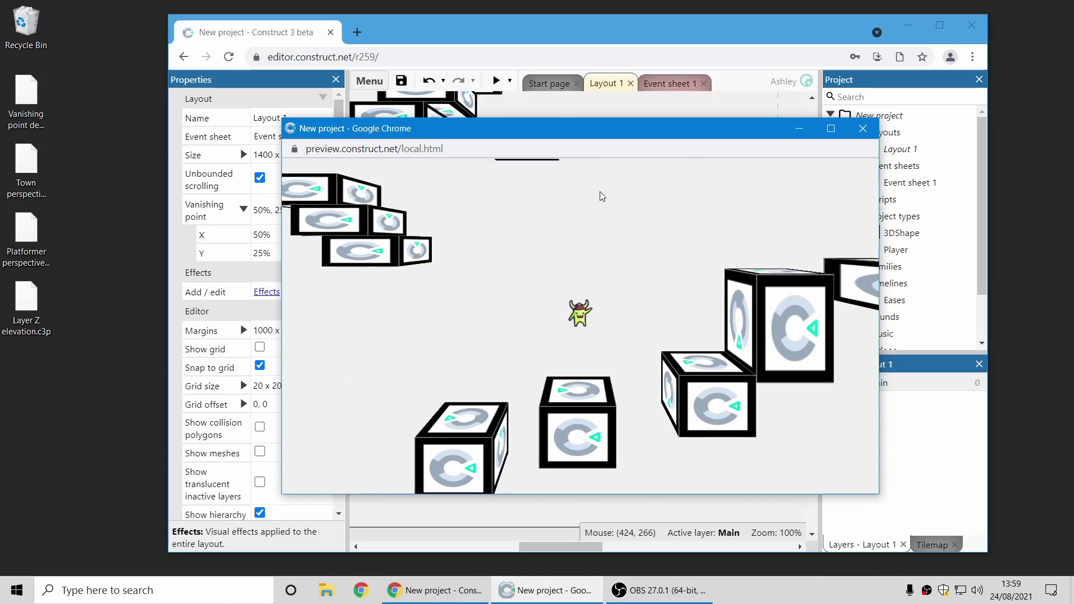
Step: Climb the player back up to the wide block row and close the preview
{"action": "key", "text": "Up"}
{"action": "key", "text": "Right"}
{"action": "key", "text": "Up"}
{"action": "key", "text": "Right"}
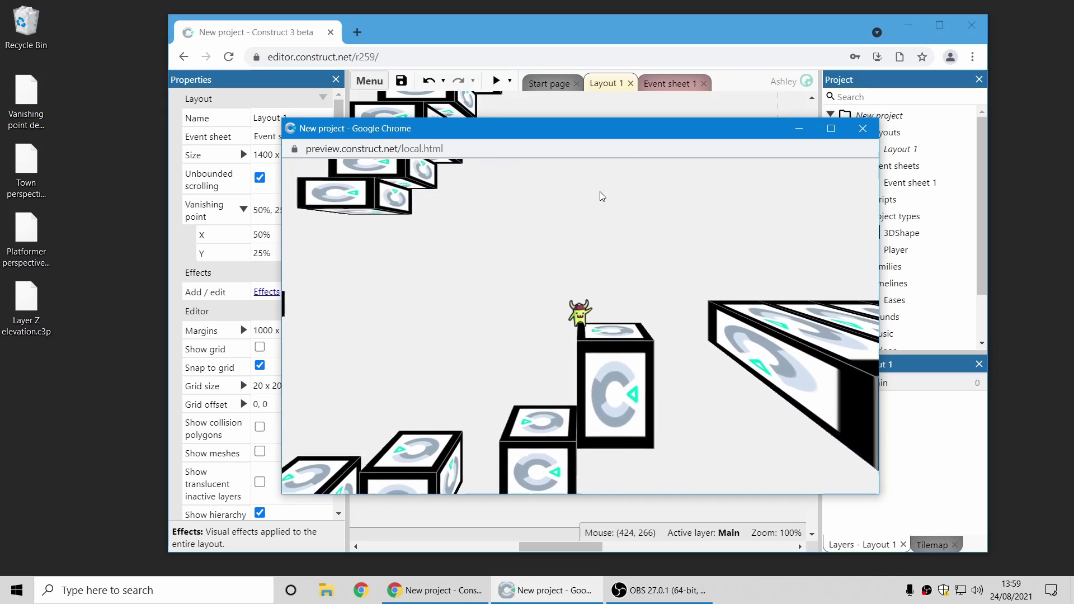
{"action": "key", "text": "Up"}
{"action": "key", "text": "Left"}
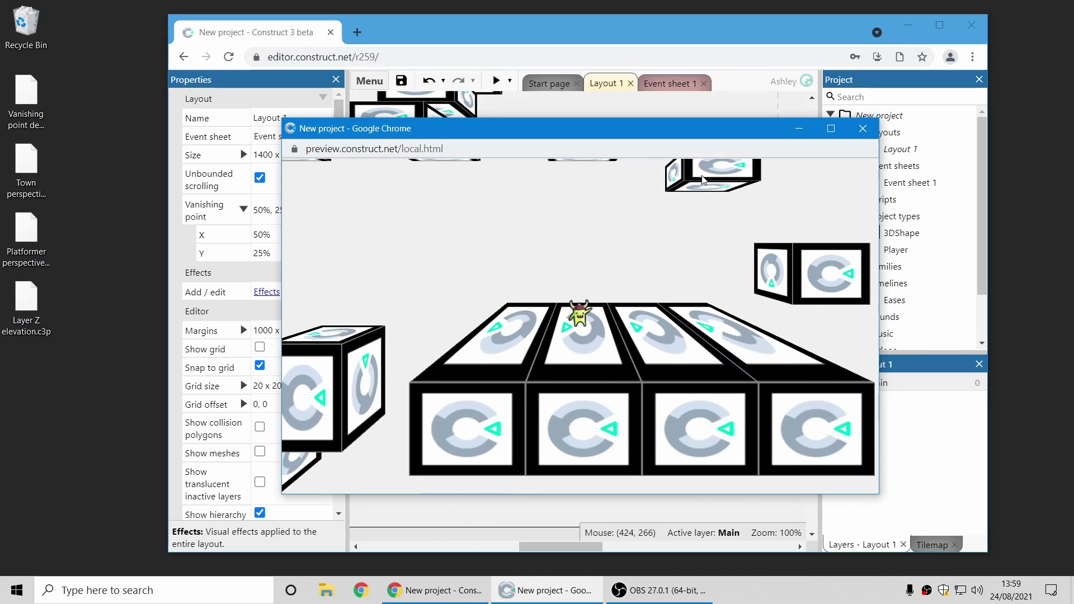
{"action": "left_click", "coordinate": [861, 130]}
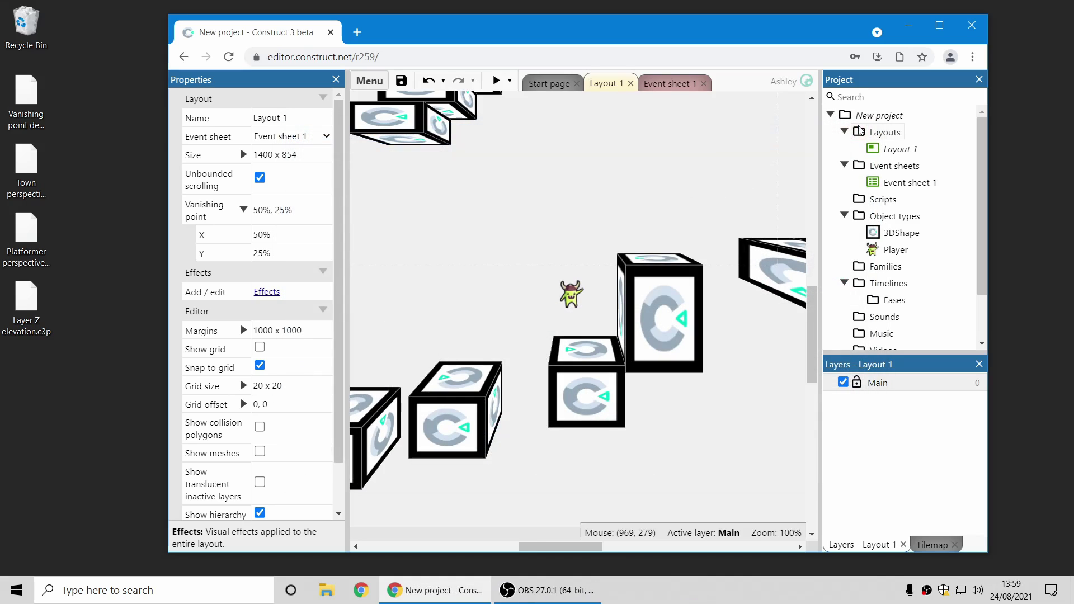
Step: Close the platformer project without saving and open Layer Z elevation.c3p from the desktop
{"action": "right_click", "coordinate": [890, 121]}
{"action": "left_click", "coordinate": [839, 267]}
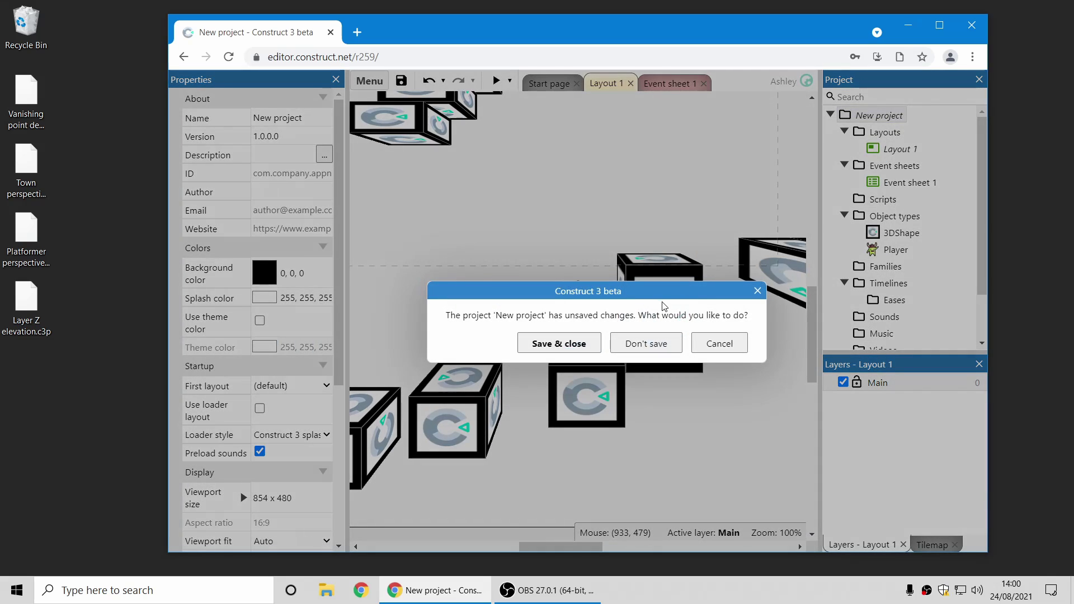
{"action": "left_click", "coordinate": [646, 343]}
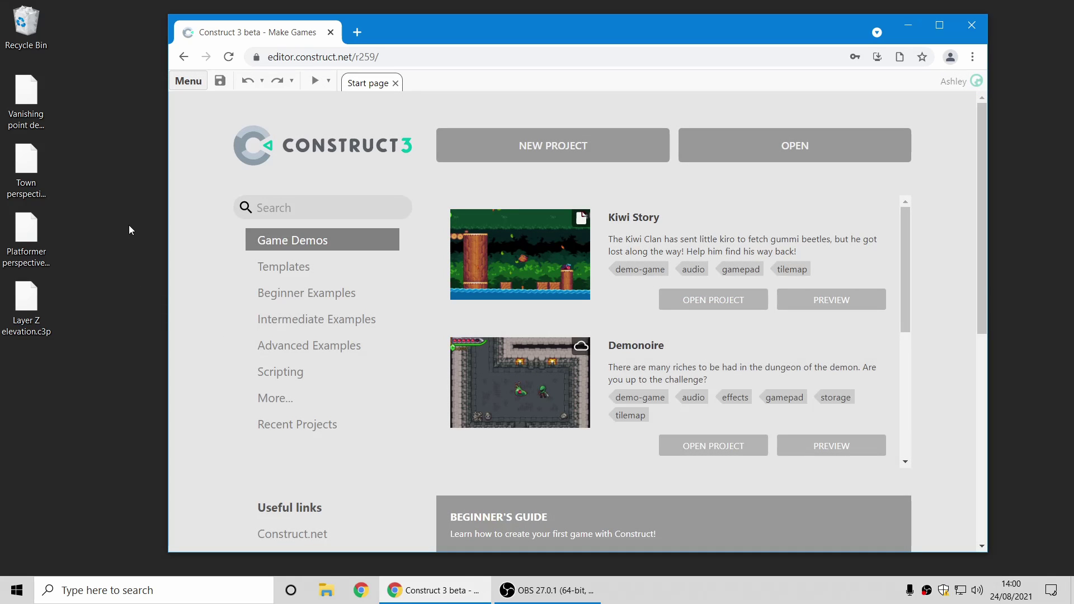
{"action": "left_click_drag", "start_coordinate": [47, 311], "coordinate": [636, 253]}
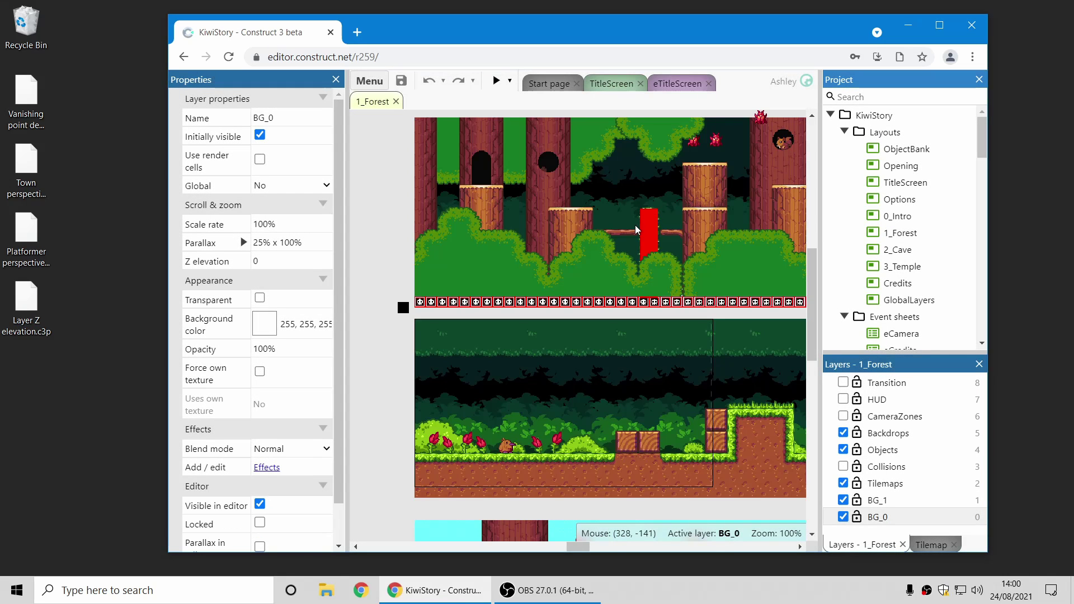
Step: Lower the Z elevation of the BG_0 layer in the 1_Forest layout to about -59.2
{"action": "left_click", "coordinate": [377, 287]}
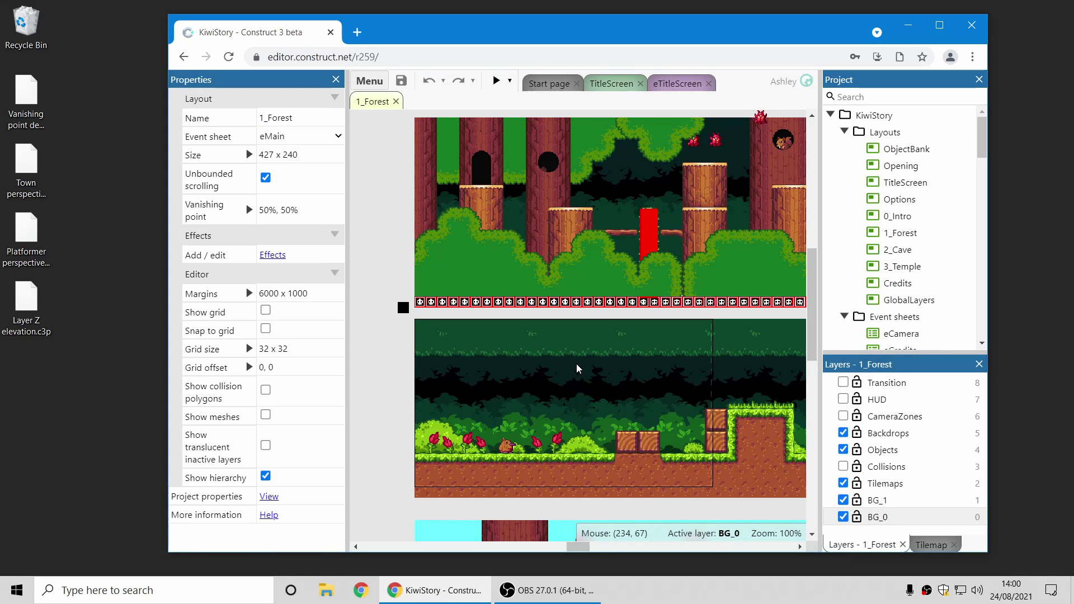
{"action": "middle_click_drag", "start_coordinate": [578, 369], "coordinate": [565, 291]}
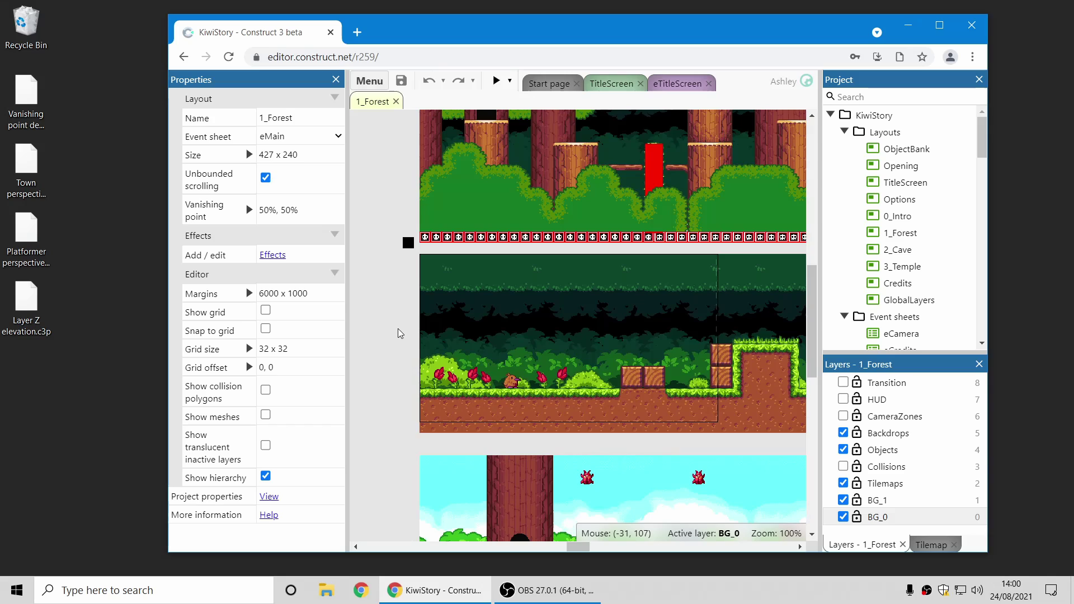
{"action": "left_click", "coordinate": [879, 517]}
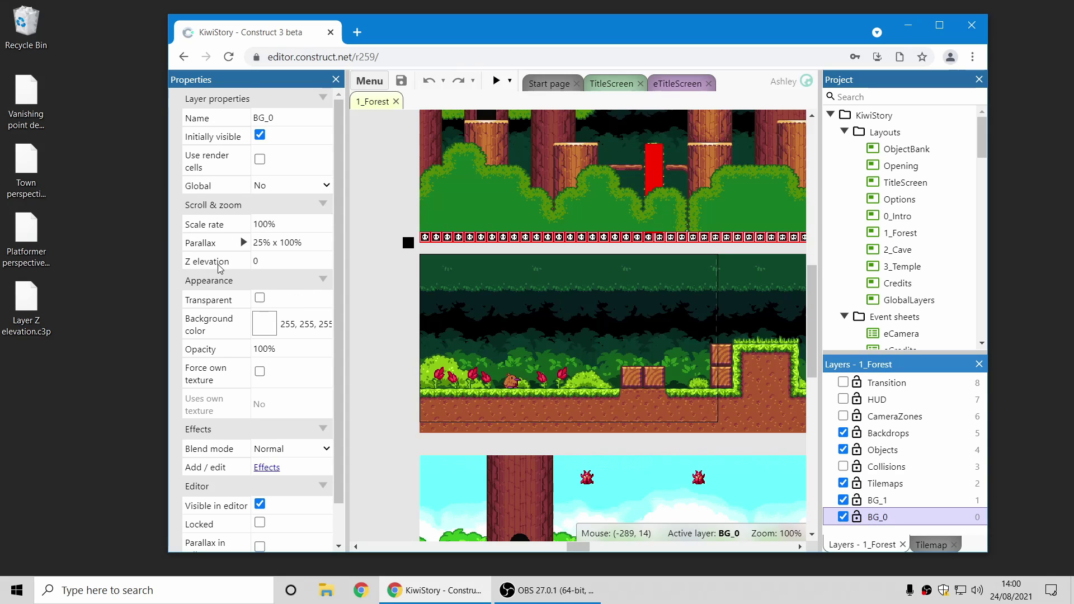
{"action": "left_click", "coordinate": [278, 262]}
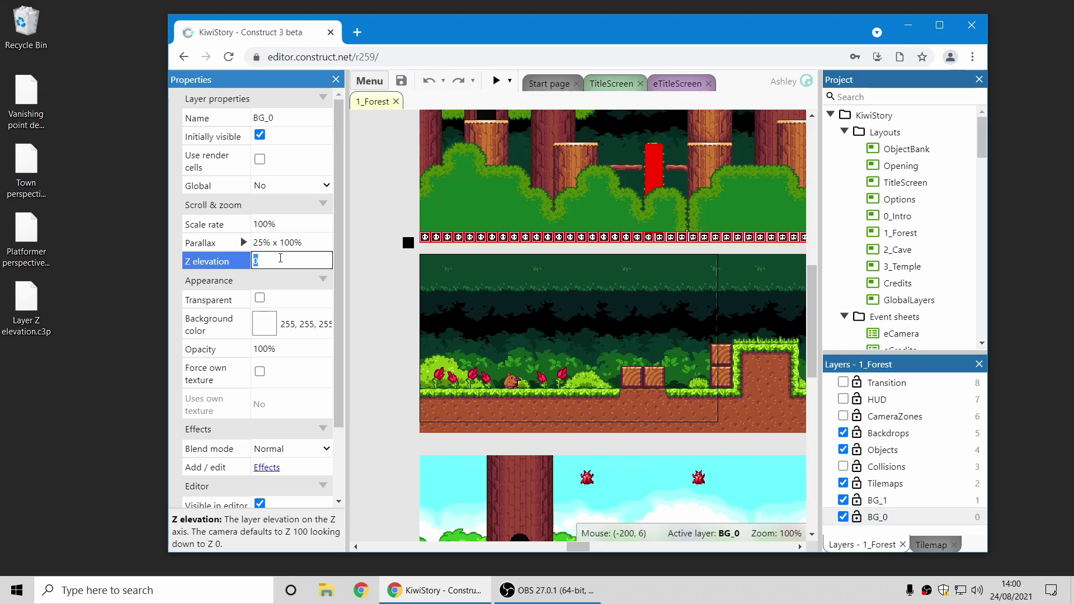
{"action": "middle_click_drag", "start_coordinate": [551, 318], "coordinate": [576, 277]}
{"action": "left_click", "coordinate": [907, 522]}
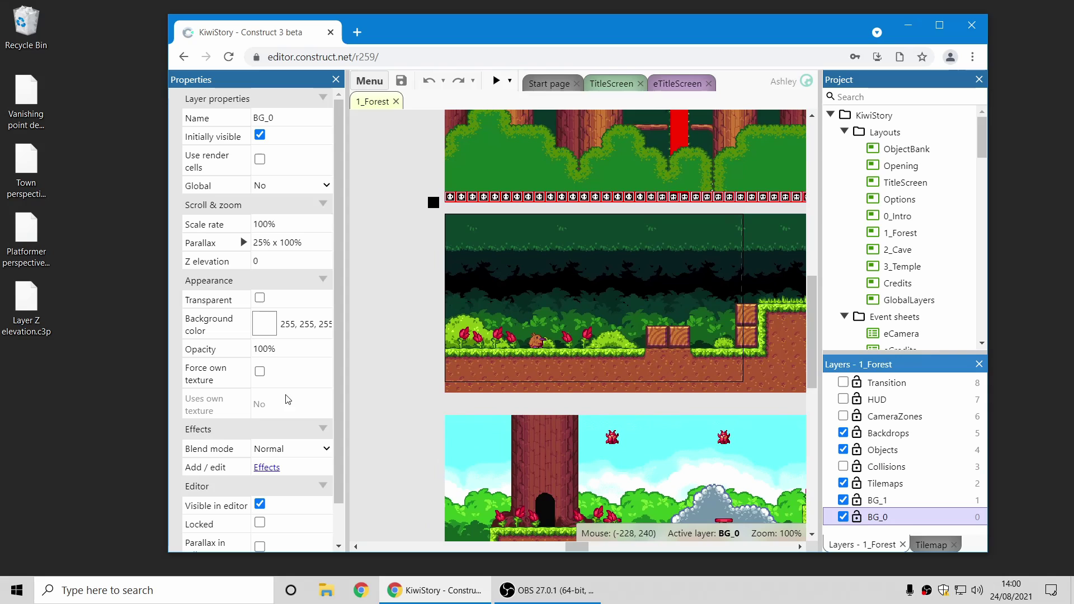
{"action": "left_click_drag", "start_coordinate": [289, 257], "coordinate": [273, 298]}
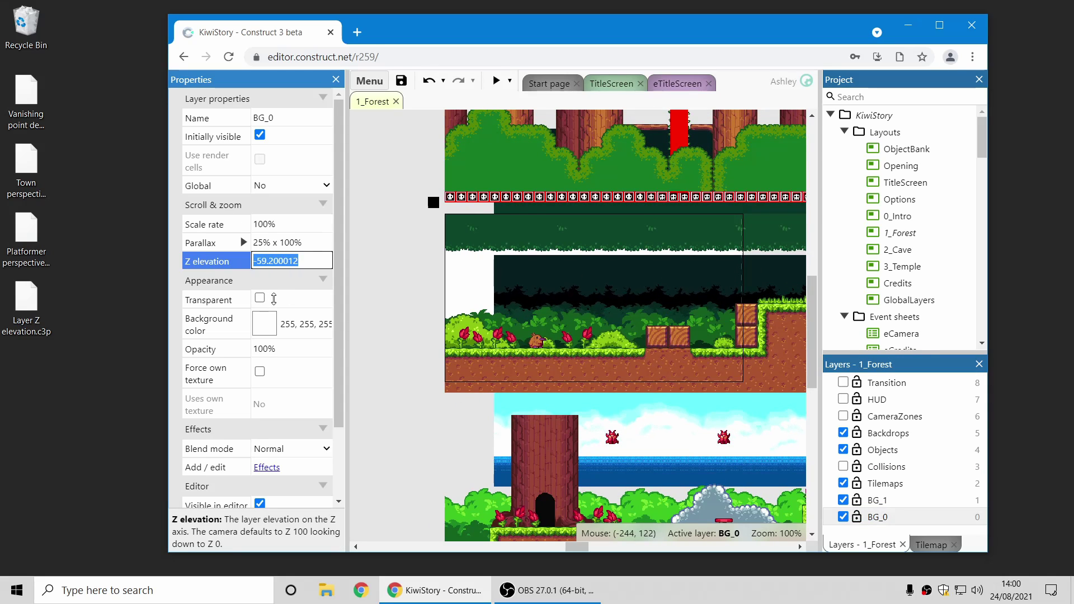
{"action": "left_click", "coordinate": [415, 338]}
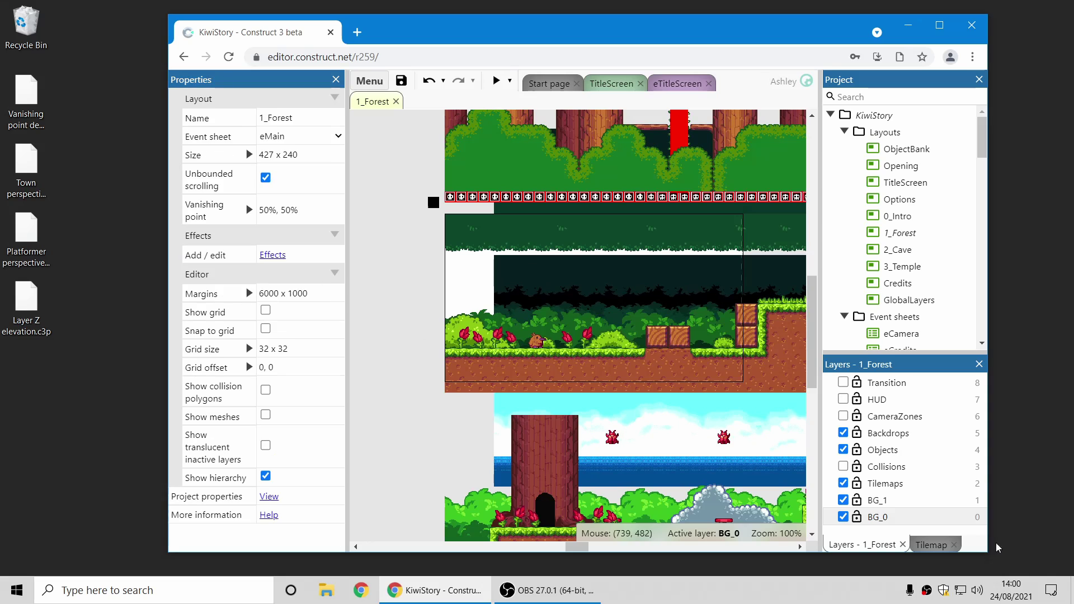
Step: Lower the Z elevation of the BG_1 layer below -12, keeping it nearer than the BG_0 layer
{"action": "left_click", "coordinate": [914, 502]}
{"action": "left_click", "coordinate": [283, 257]}
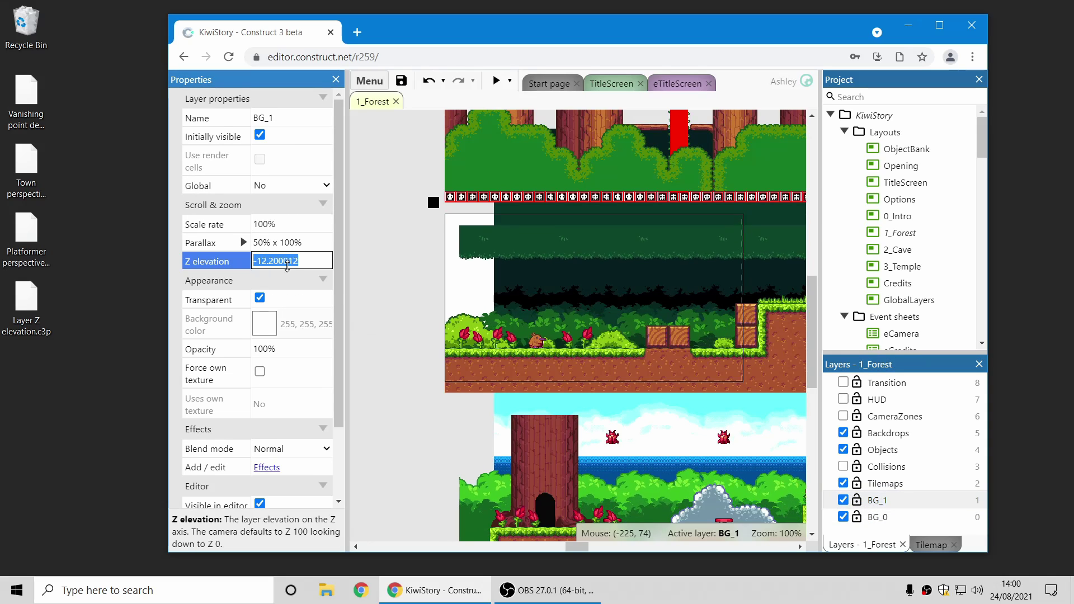
{"action": "left_click_drag", "start_coordinate": [290, 278], "coordinate": [291, 278]}
{"action": "left_click", "coordinate": [412, 300]}
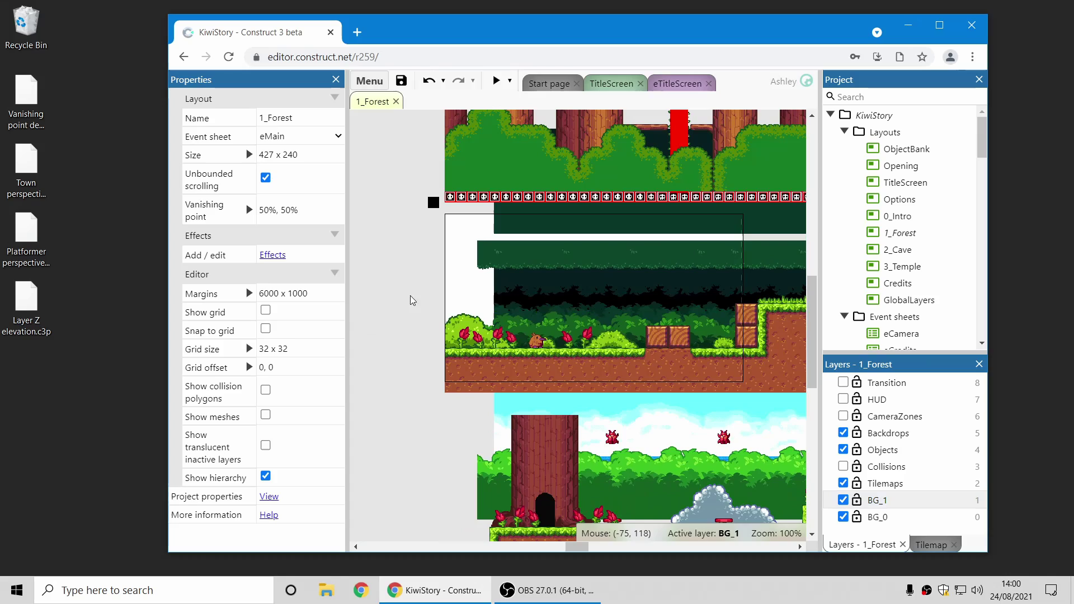
Step: Examine how the BG_0 and BG_1 background layers shift behind the forest foreground from different viewpoints and zoom levels
{"action": "mouse_move", "coordinate": [497, 294]}
{"action": "middle_mouse_down"}
{"action": "mouse_move", "coordinate": [470, 308]}
{"action": "mouse_move", "coordinate": [518, 369]}
{"action": "mouse_move", "coordinate": [498, 285]}
{"action": "middle_mouse_up"}
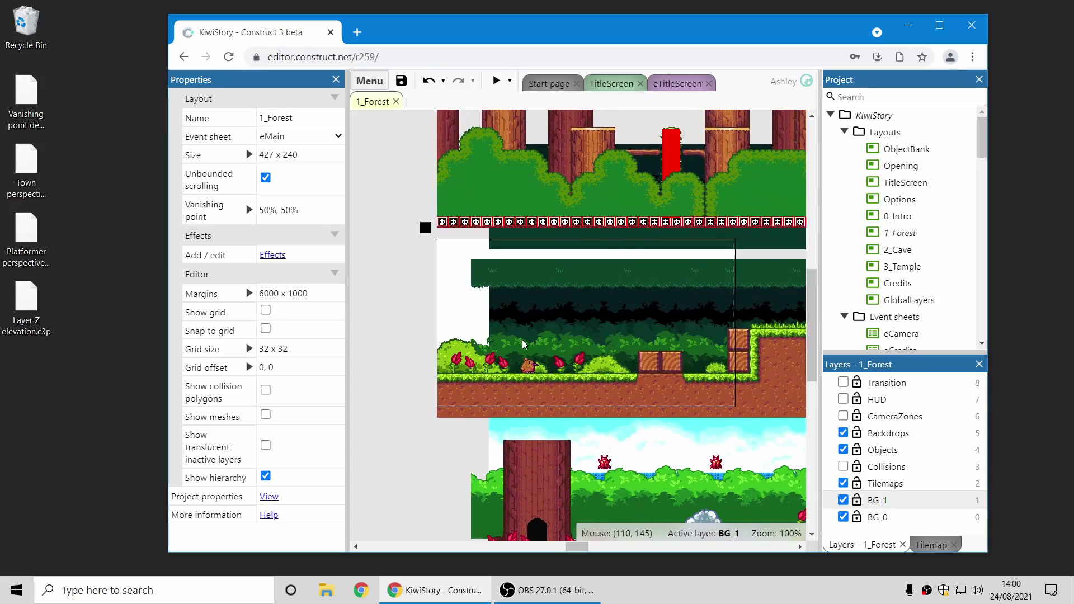
{"action": "scroll", "coordinate": [576, 348], "scroll_direction": "up", "scroll_amount": 5}
{"action": "middle_click_drag", "start_coordinate": [575, 348], "coordinate": [575, 317]}
{"action": "scroll", "coordinate": [597, 345], "scroll_direction": "up", "scroll_amount": 2, "text": "ctrl"}
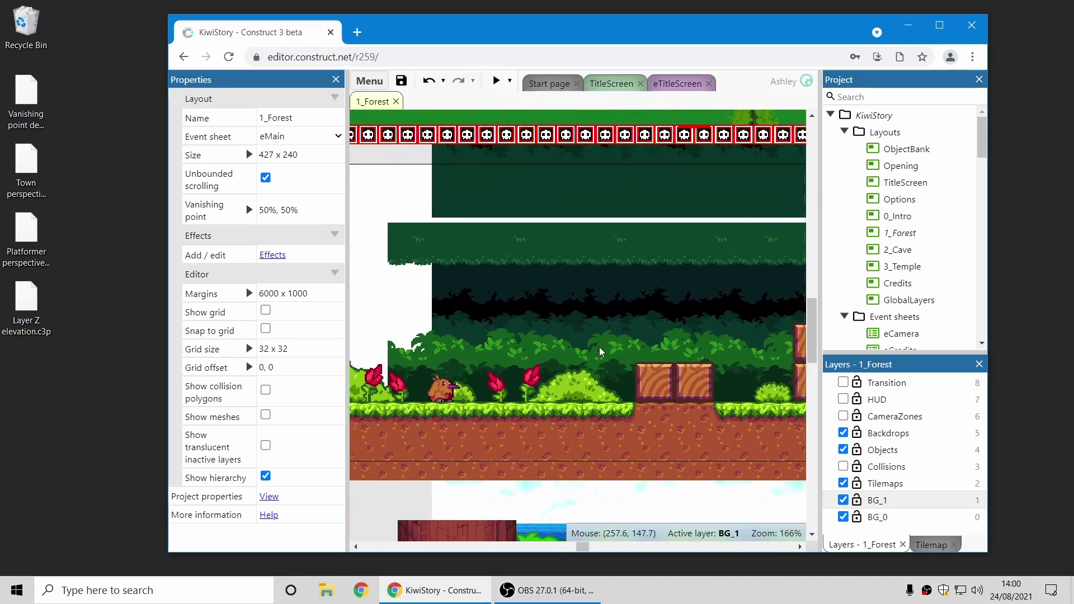
{"action": "middle_click_drag", "start_coordinate": [660, 335], "coordinate": [680, 320]}
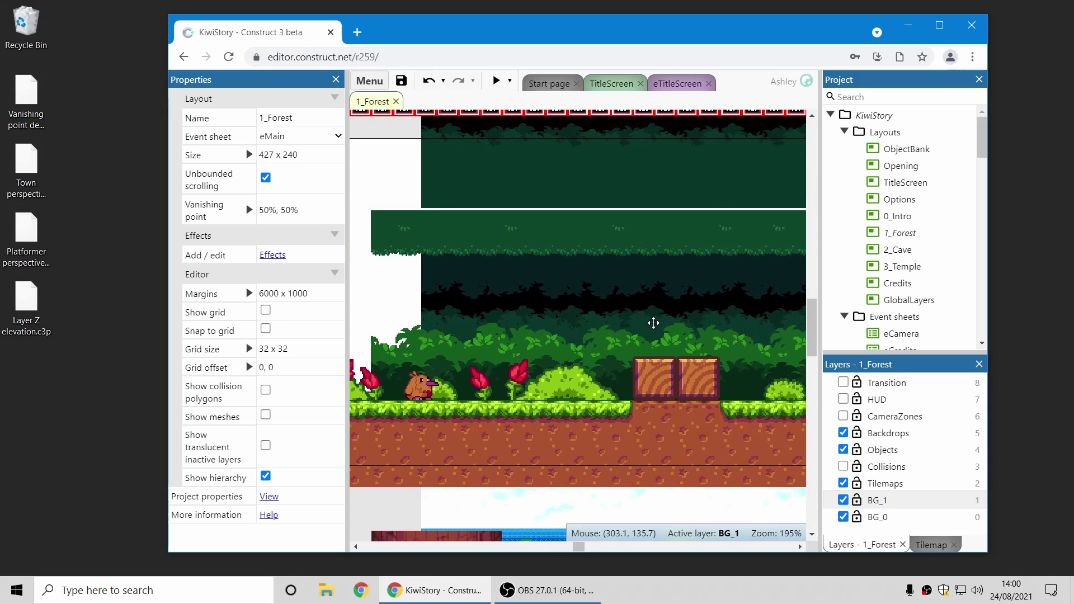
{"action": "middle_click_drag", "start_coordinate": [652, 326], "coordinate": [608, 312]}
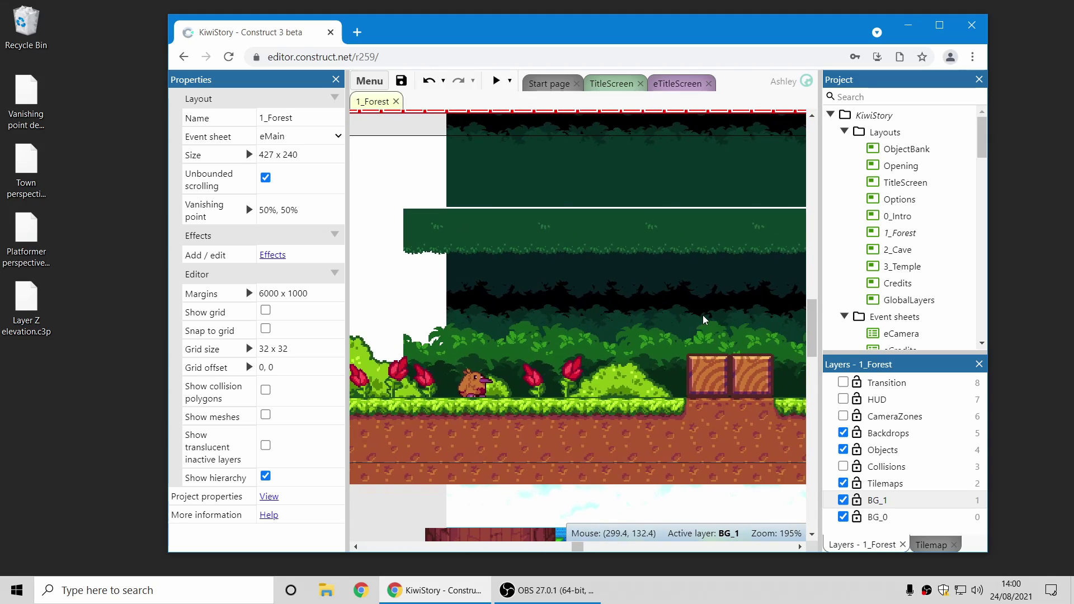
{"action": "middle_click_drag", "start_coordinate": [704, 320], "coordinate": [648, 285]}
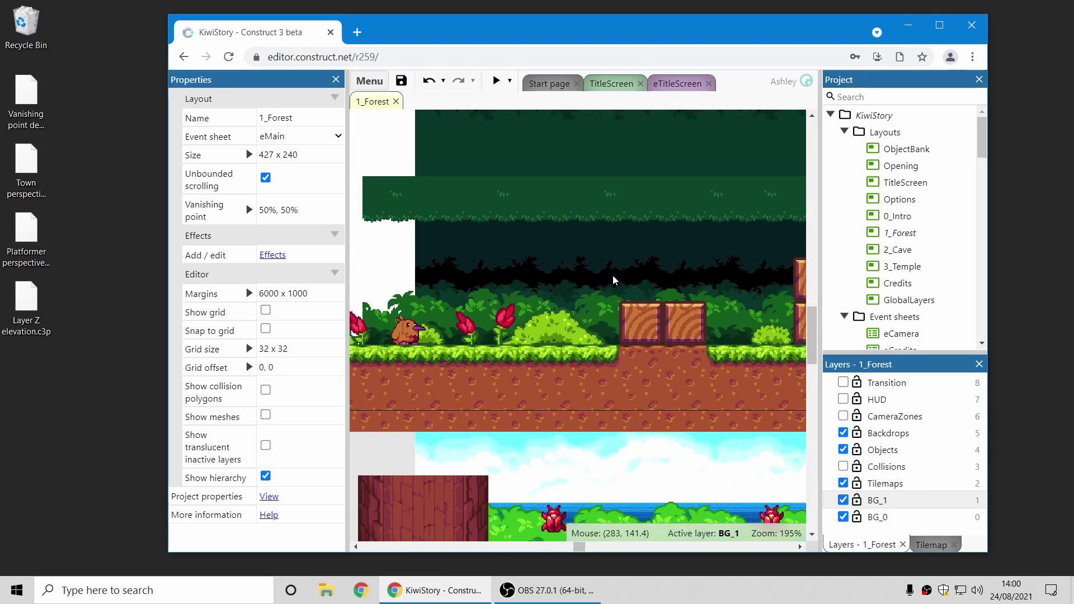
Step: Close the KiwiStory project without saving and create a new project with the default settings
{"action": "right_click", "coordinate": [874, 118]}
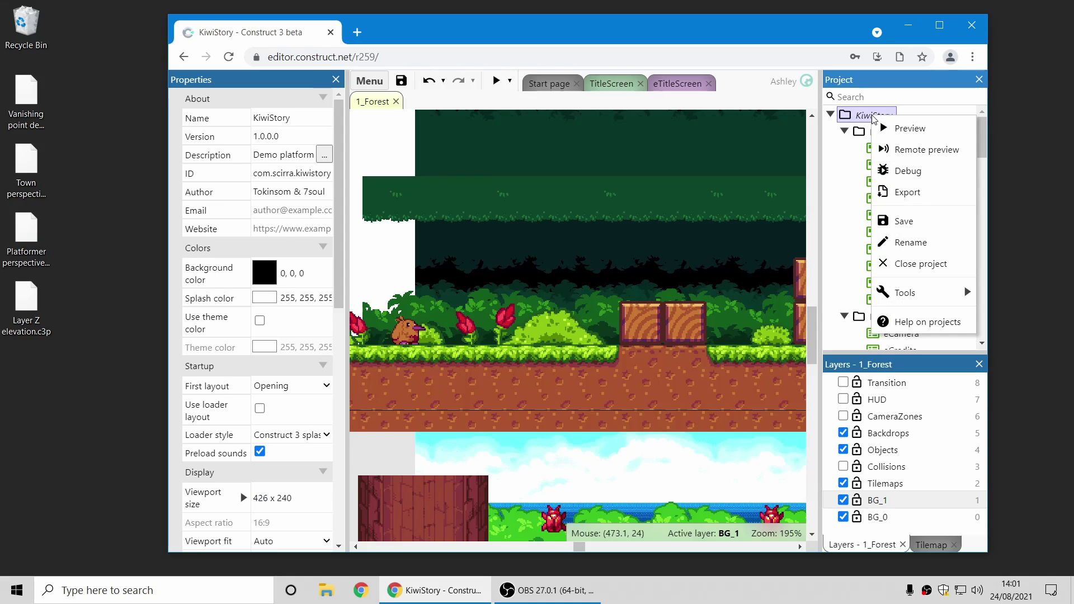
{"action": "left_click", "coordinate": [905, 262]}
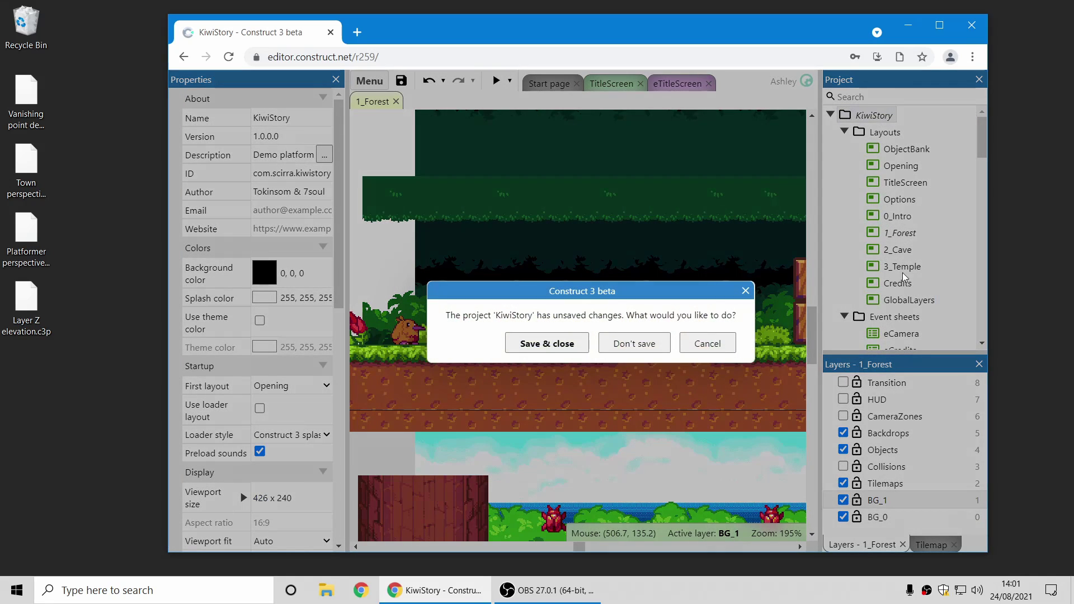
{"action": "left_click", "coordinate": [655, 351]}
{"action": "left_click", "coordinate": [560, 147]}
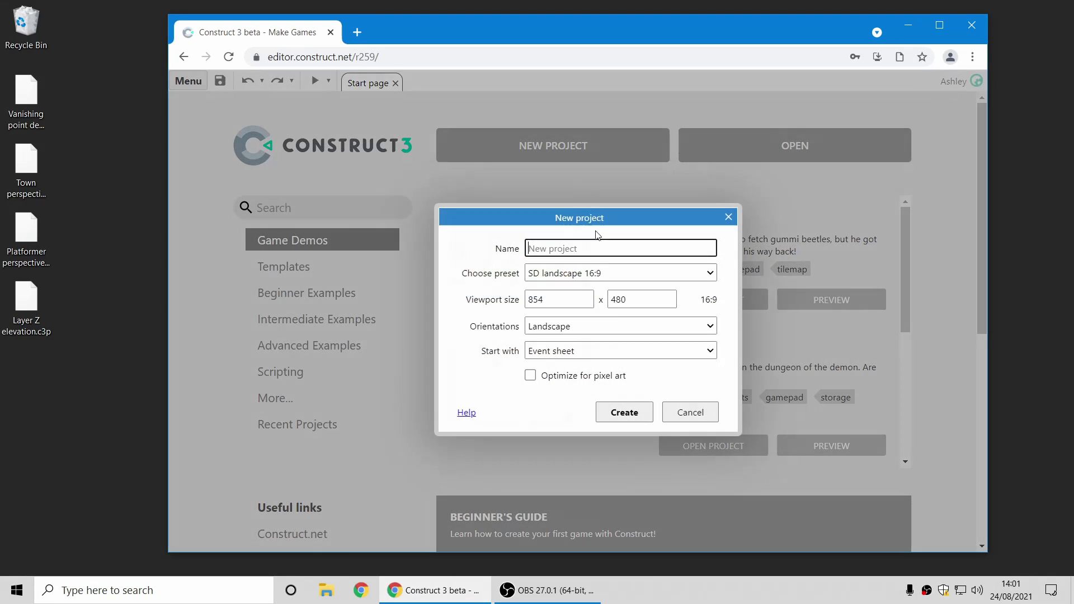
{"action": "left_click", "coordinate": [625, 415]}
Step: Add a System 'On start of layout' event to Event sheet 1
{"action": "double_click", "coordinate": [895, 182]}
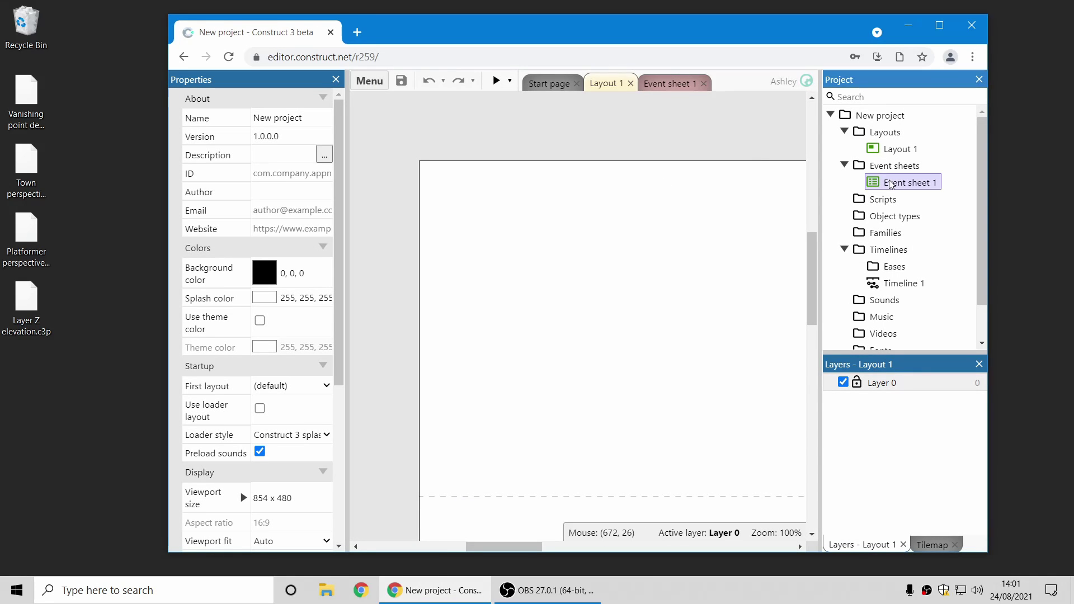
{"action": "left_click", "coordinate": [403, 126]}
{"action": "double_click", "coordinate": [478, 226]}
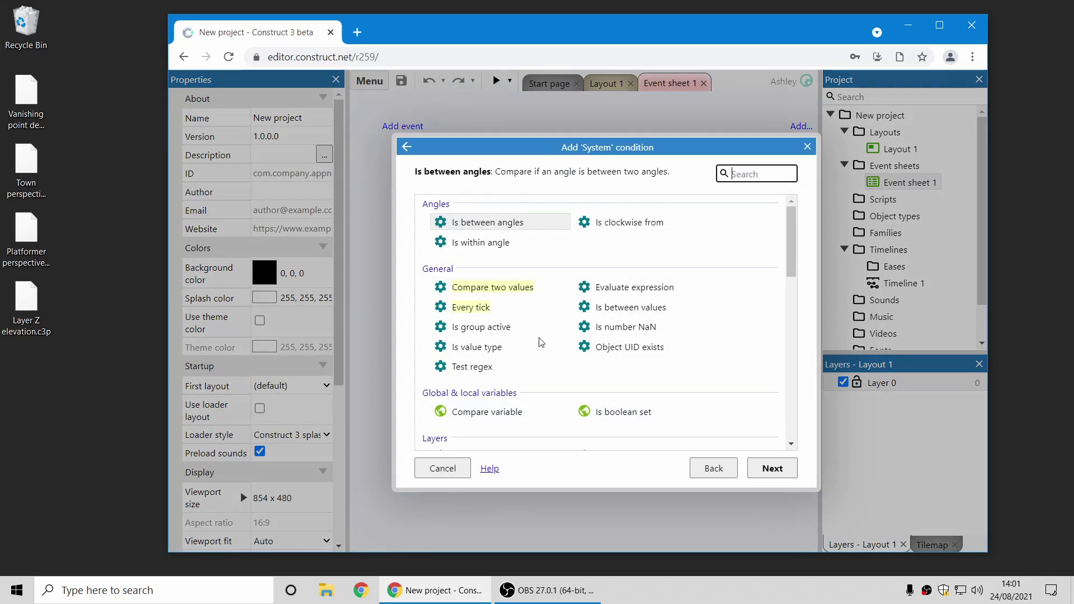
{"action": "scroll", "coordinate": [507, 363], "scroll_direction": "down", "scroll_amount": 10}
{"action": "double_click", "coordinate": [504, 386]}
Step: Look through the System layer actions for the start event and view the parameters of Set layer scroll
{"action": "left_click", "coordinate": [634, 105]}
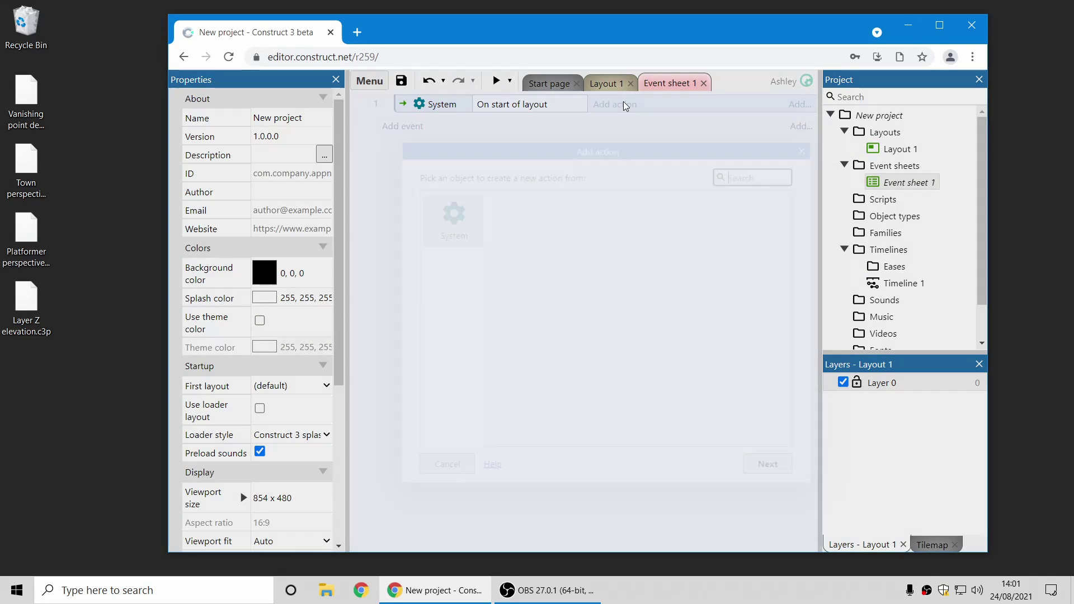
{"action": "double_click", "coordinate": [448, 218]}
{"action": "scroll", "coordinate": [694, 327], "scroll_direction": "down", "scroll_amount": 6}
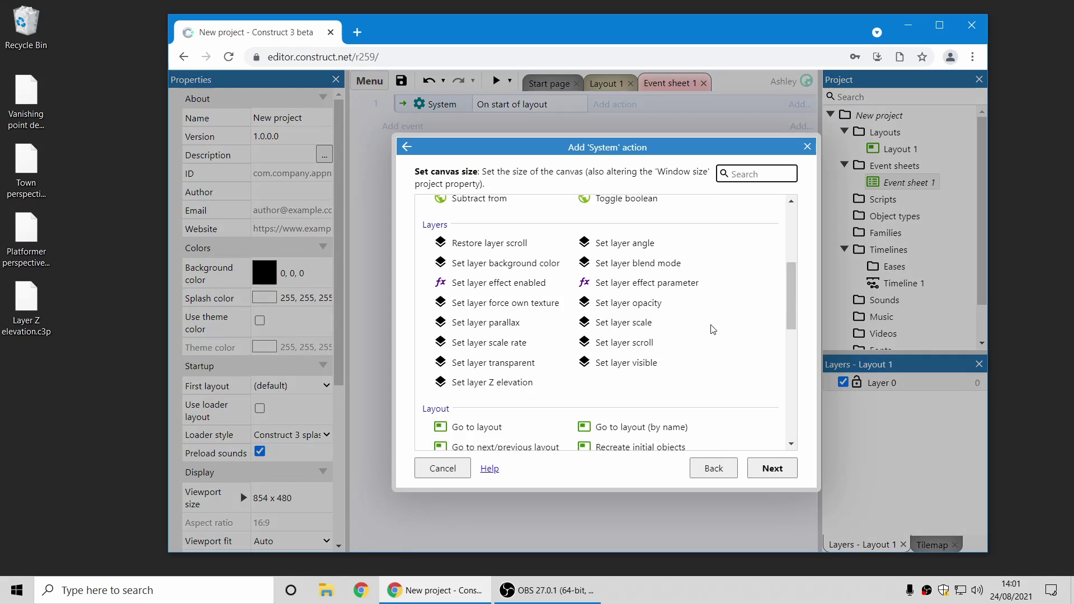
{"action": "scroll", "coordinate": [711, 329], "scroll_direction": "up", "scroll_amount": 2}
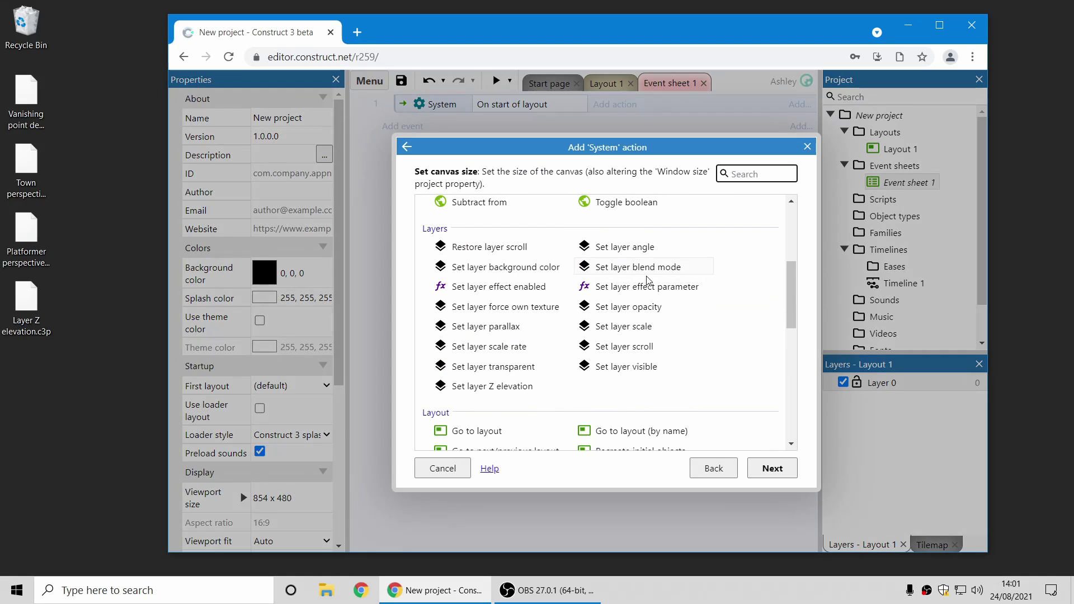
{"action": "left_click", "coordinate": [635, 349]}
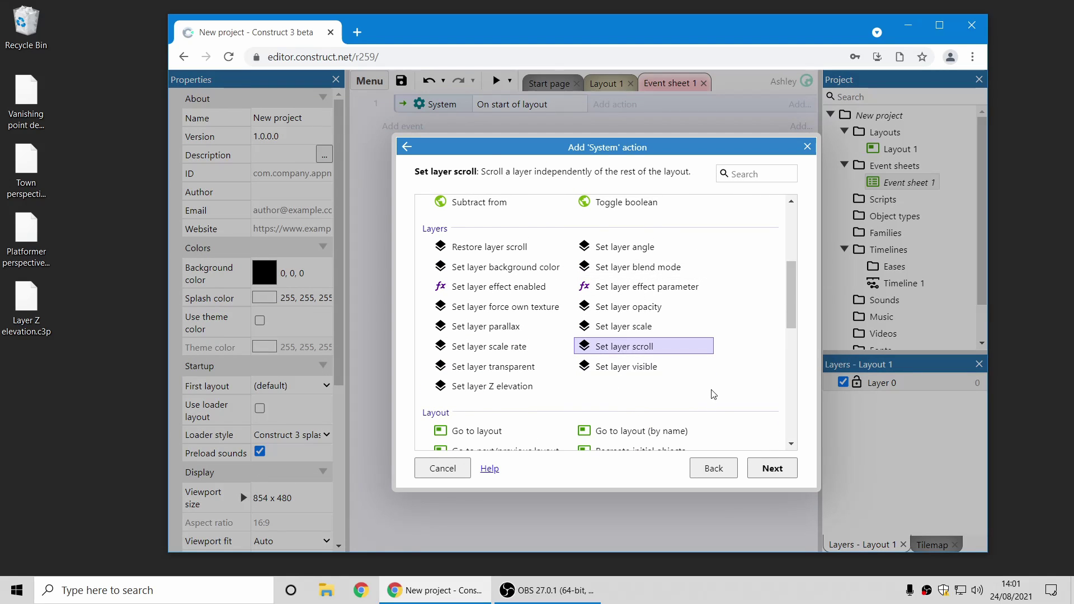
{"action": "left_click", "coordinate": [772, 468]}
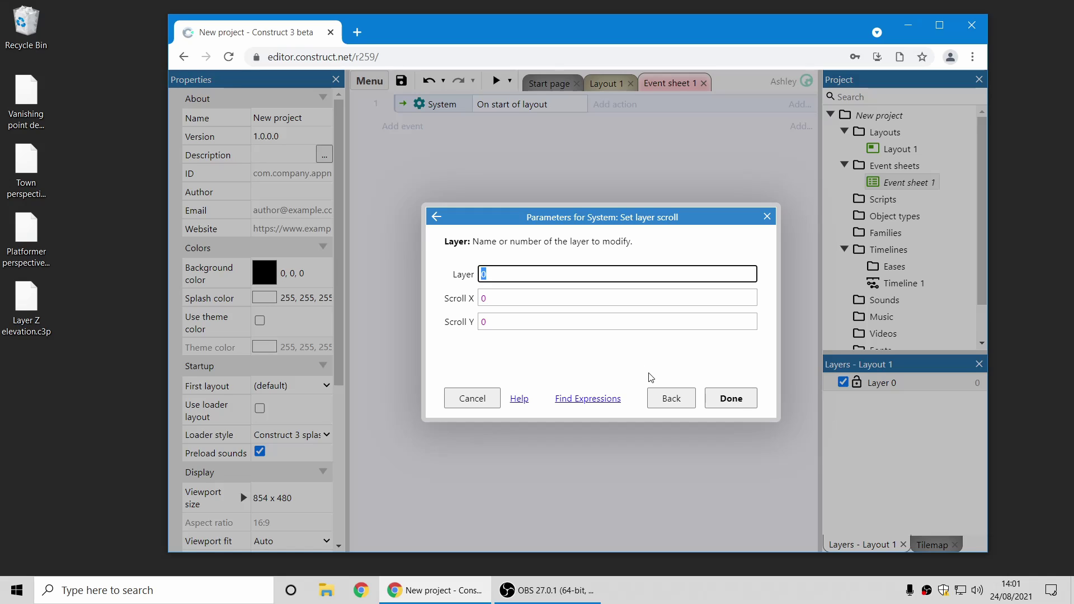
Step: Return to the System action list, check the description of Restore layer scroll and cancel adding the action
{"action": "left_click", "coordinate": [672, 393]}
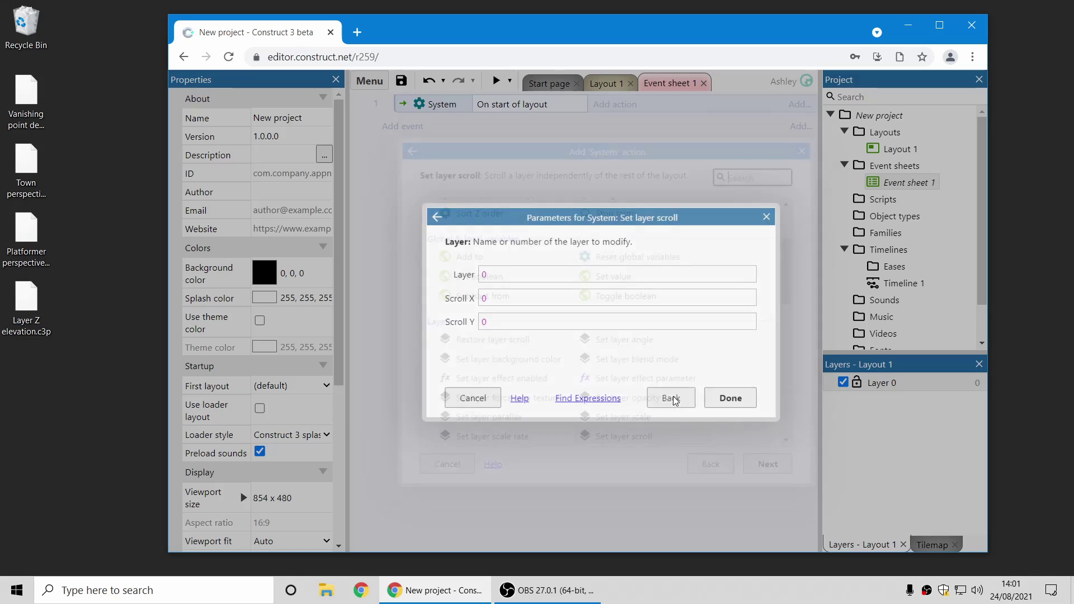
{"action": "scroll", "coordinate": [740, 346], "scroll_direction": "down", "scroll_amount": 2}
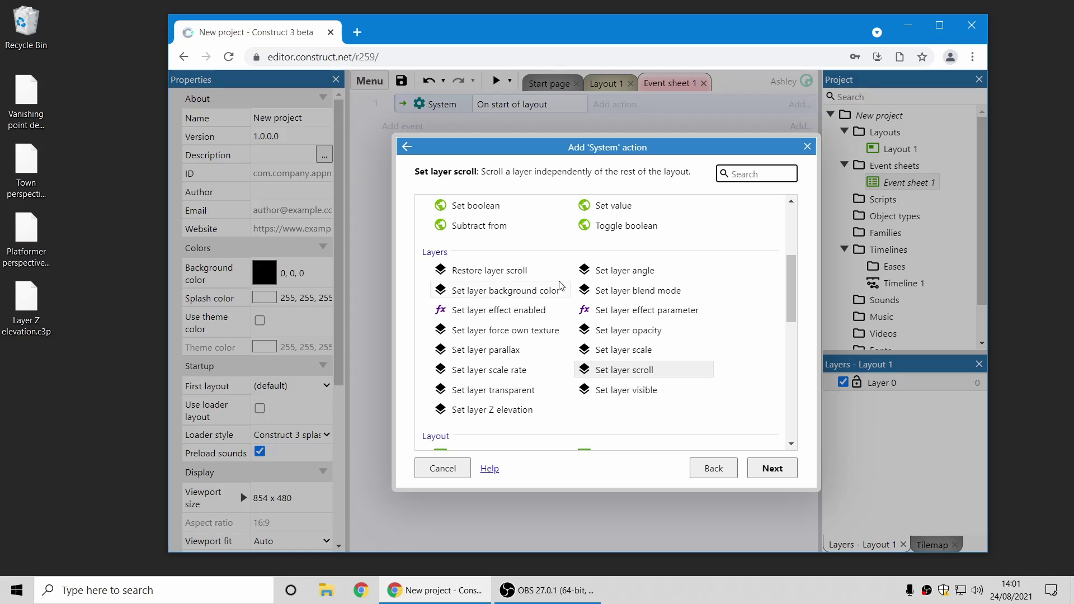
{"action": "left_click", "coordinate": [535, 275]}
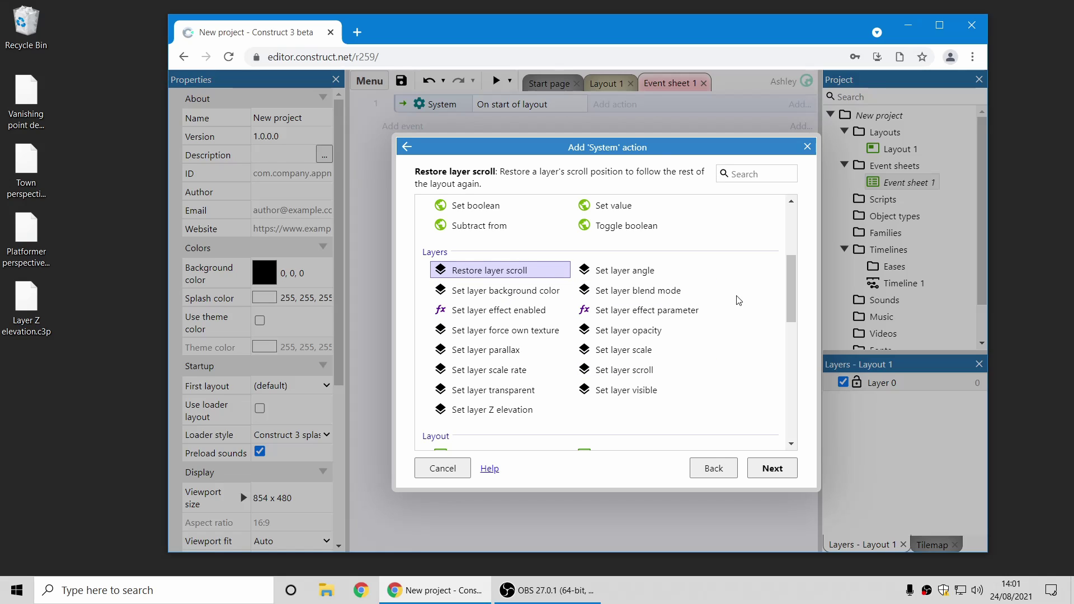
{"action": "left_click", "coordinate": [458, 473]}
Step: Close the new project without saving it
{"action": "right_click", "coordinate": [907, 119]}
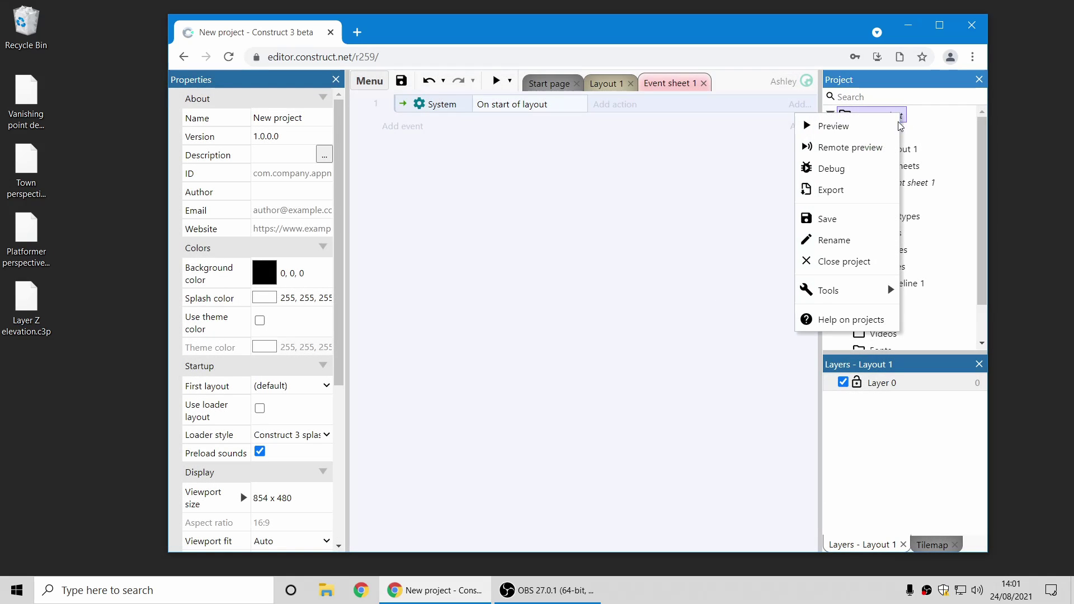
{"action": "left_click", "coordinate": [842, 262]}
{"action": "left_click", "coordinate": [636, 343]}
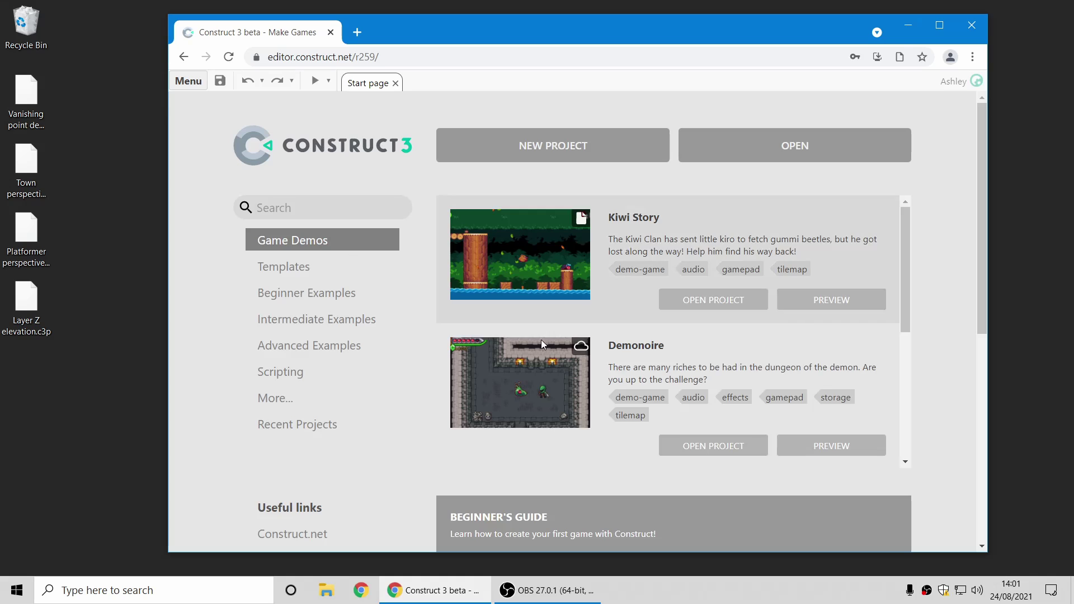
Step: List the example projects tagged 'new' and find the Rocket barrel example
{"action": "left_click", "coordinate": [311, 398]}
{"action": "scroll", "coordinate": [632, 331], "scroll_direction": "down", "scroll_amount": 1}
{"action": "scroll", "coordinate": [632, 331], "scroll_direction": "down", "scroll_amount": 8}
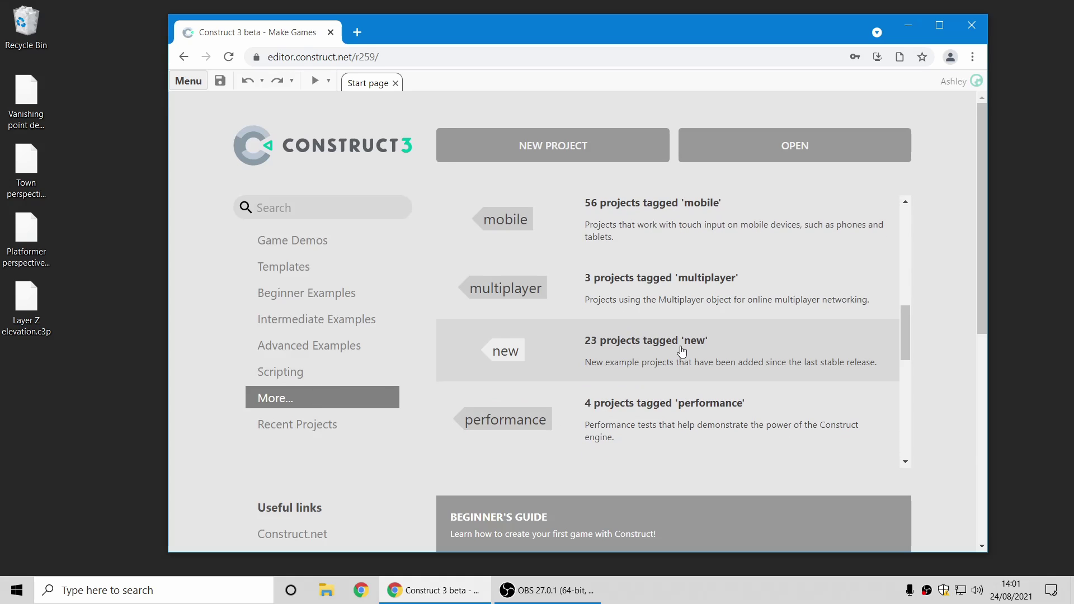
{"action": "left_click", "coordinate": [633, 353]}
{"action": "scroll", "coordinate": [811, 323], "scroll_direction": "down", "scroll_amount": 2}
{"action": "scroll", "coordinate": [813, 319], "scroll_direction": "down", "scroll_amount": 12}
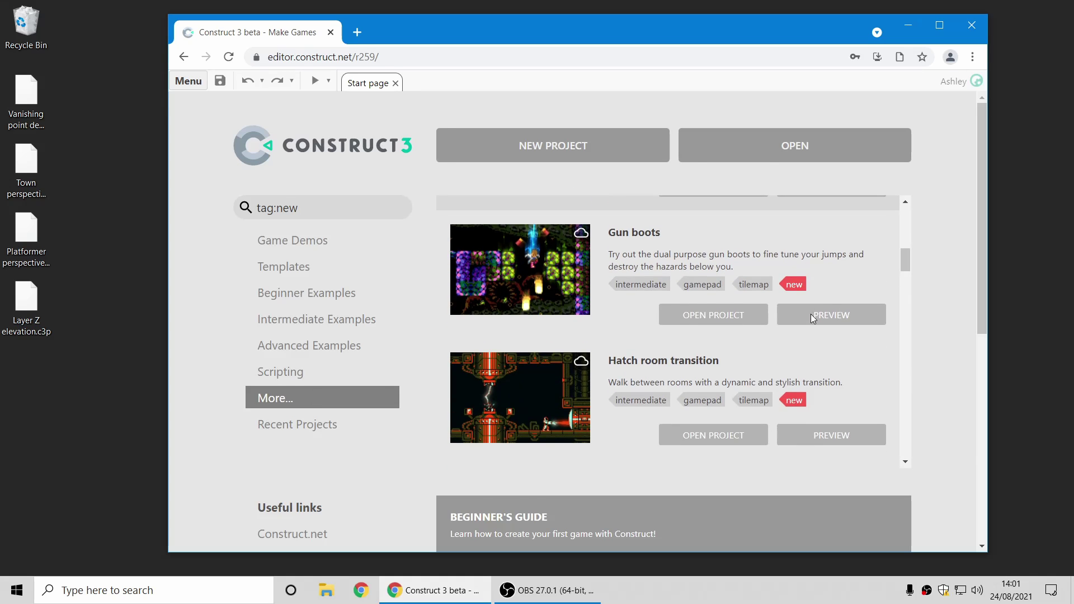
{"action": "scroll", "coordinate": [811, 314], "scroll_direction": "down", "scroll_amount": 8}
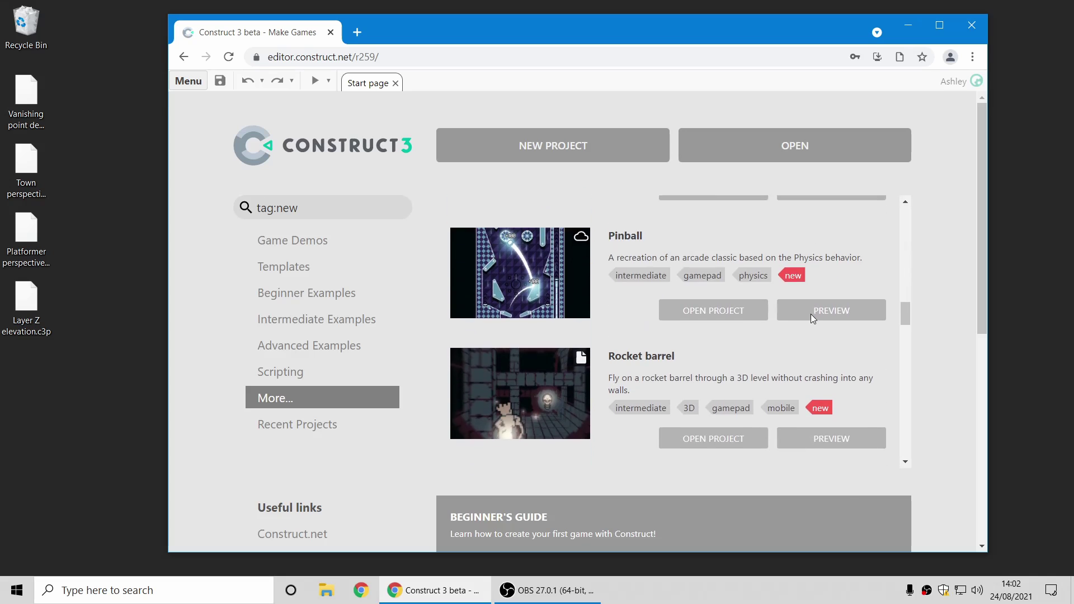
Step: Preview the Rocket barrel example in a maximized window and steer the barrel to the right
{"action": "left_click", "coordinate": [812, 308]}
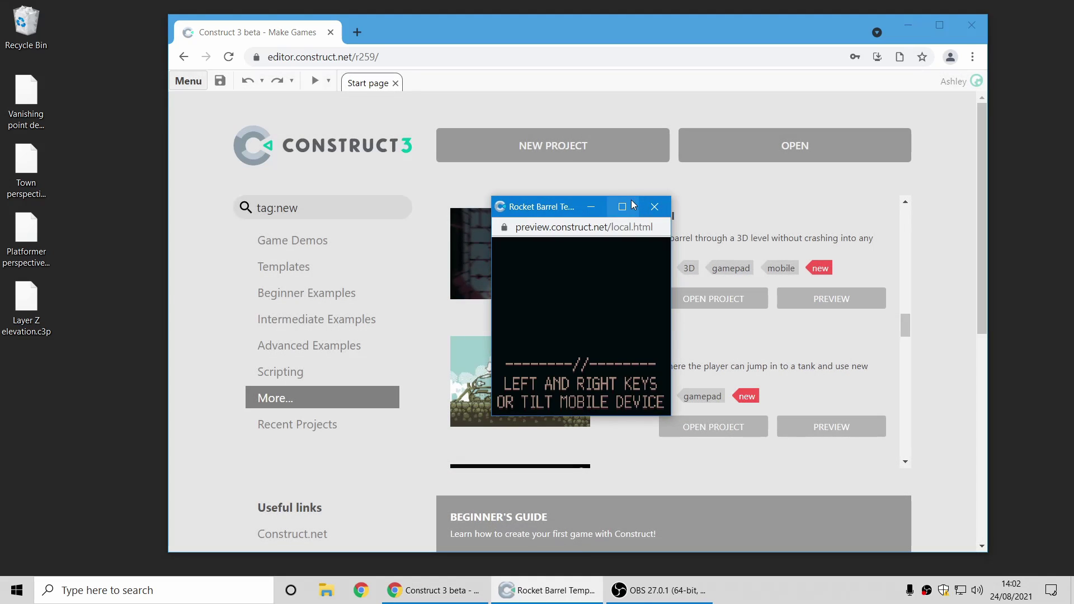
{"action": "left_click", "coordinate": [623, 206]}
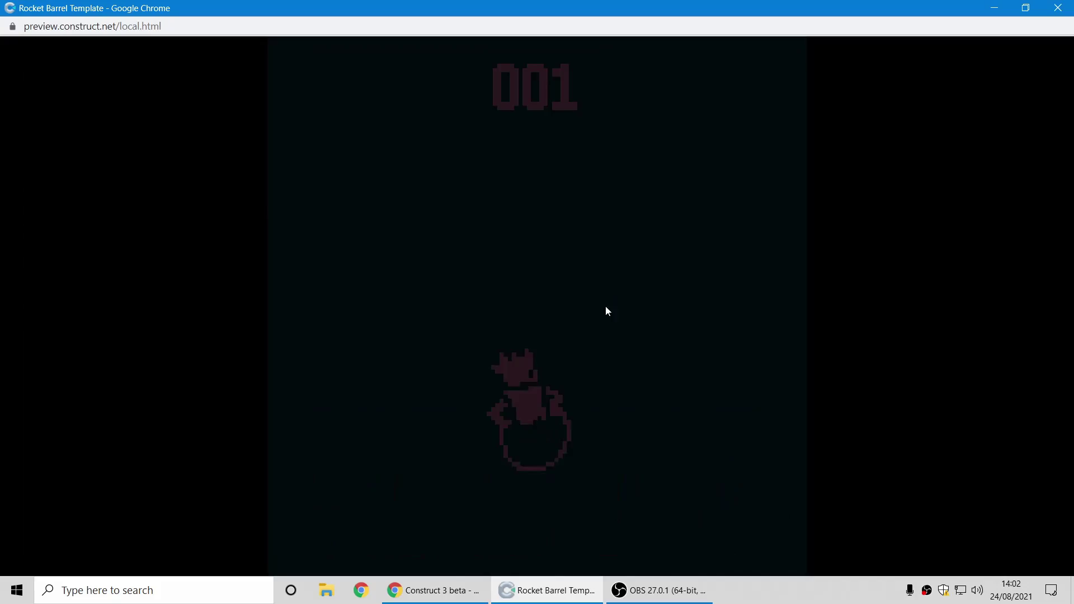
{"action": "key", "text": "Right"}
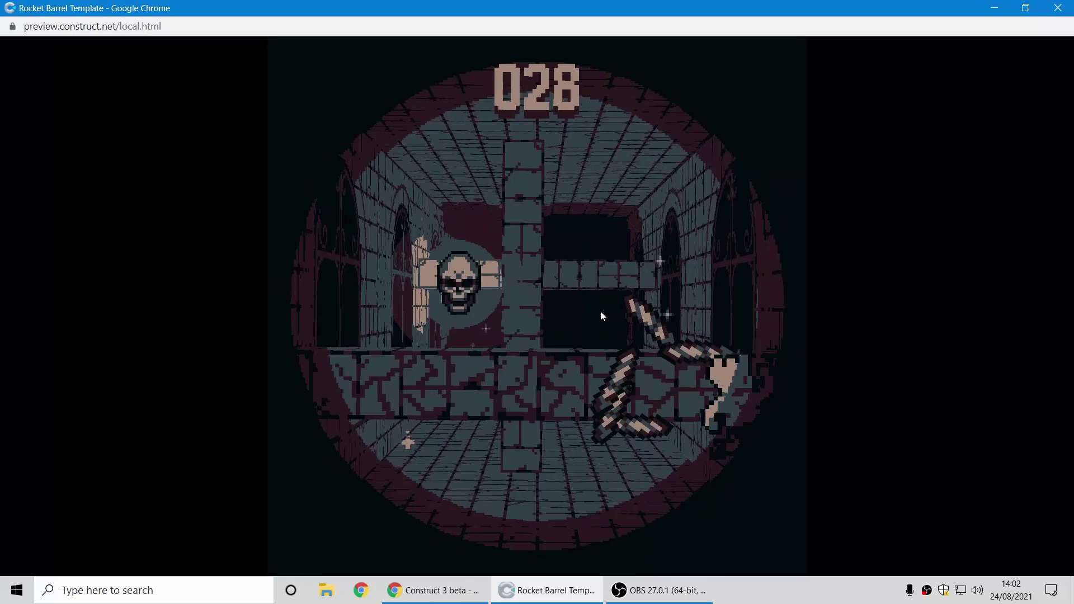
Step: Close the Rocket barrel preview, find the Vehicle switching example and preview it in a maximized window
{"action": "left_click", "coordinate": [1058, 8]}
{"action": "scroll", "coordinate": [746, 345], "scroll_direction": "down", "scroll_amount": 10}
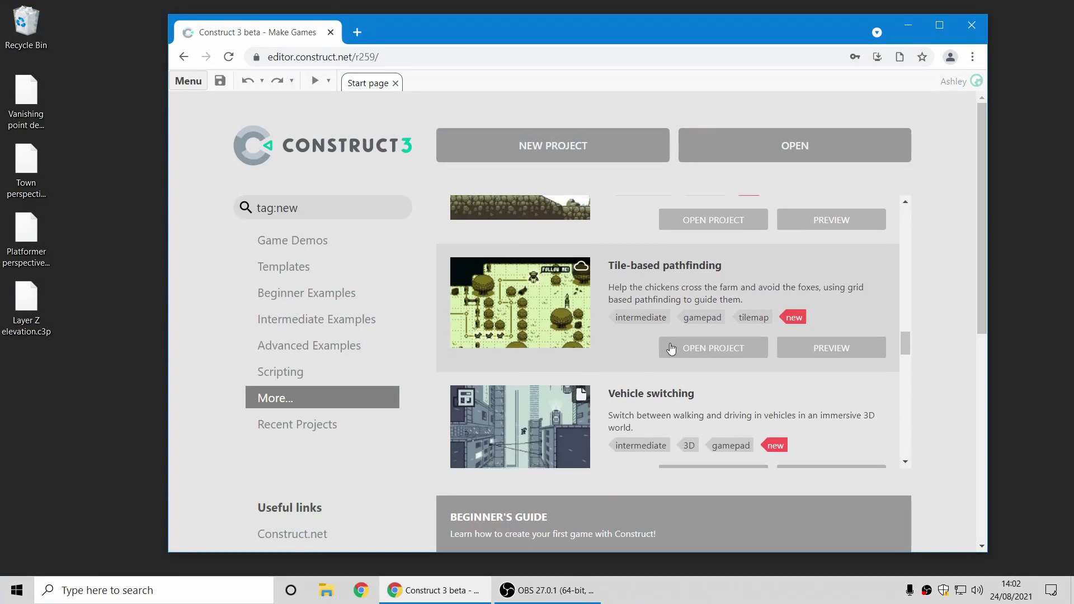
{"action": "scroll", "coordinate": [758, 350], "scroll_direction": "up", "scroll_amount": 4}
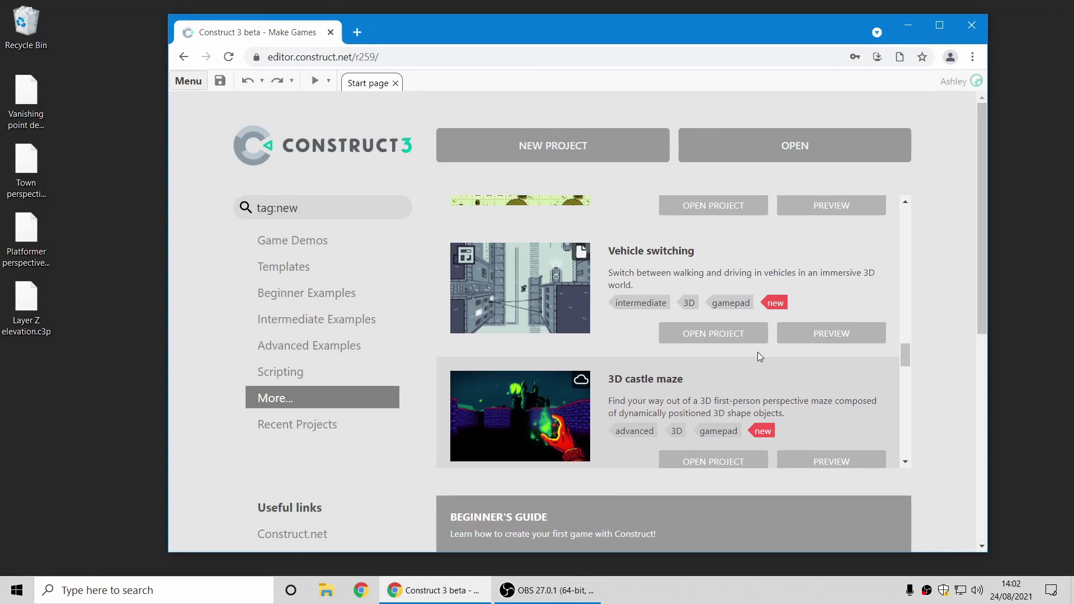
{"action": "left_click", "coordinate": [821, 400]}
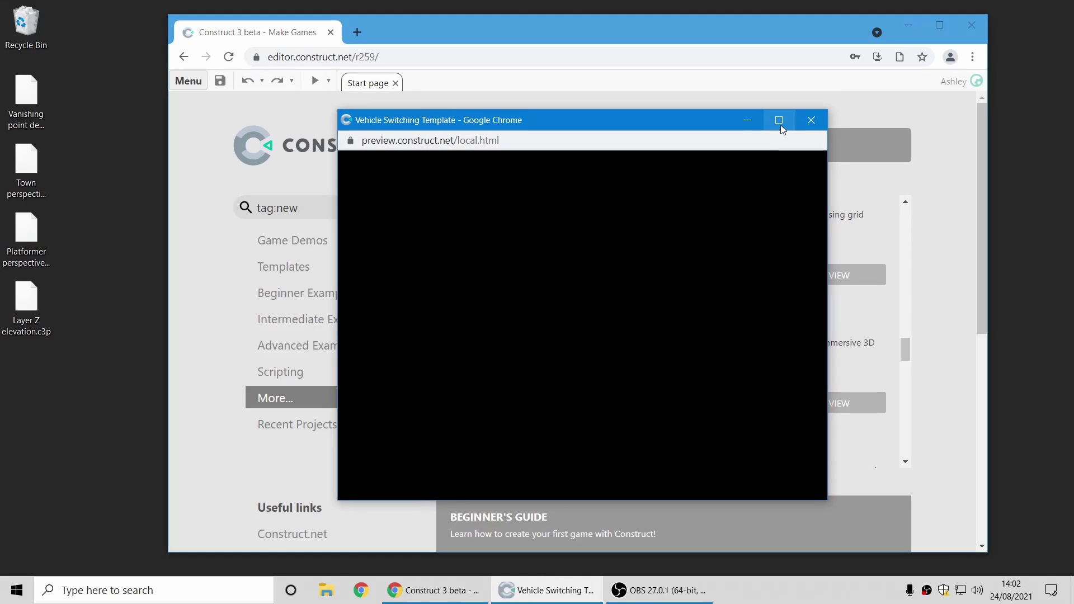
{"action": "left_click", "coordinate": [780, 124]}
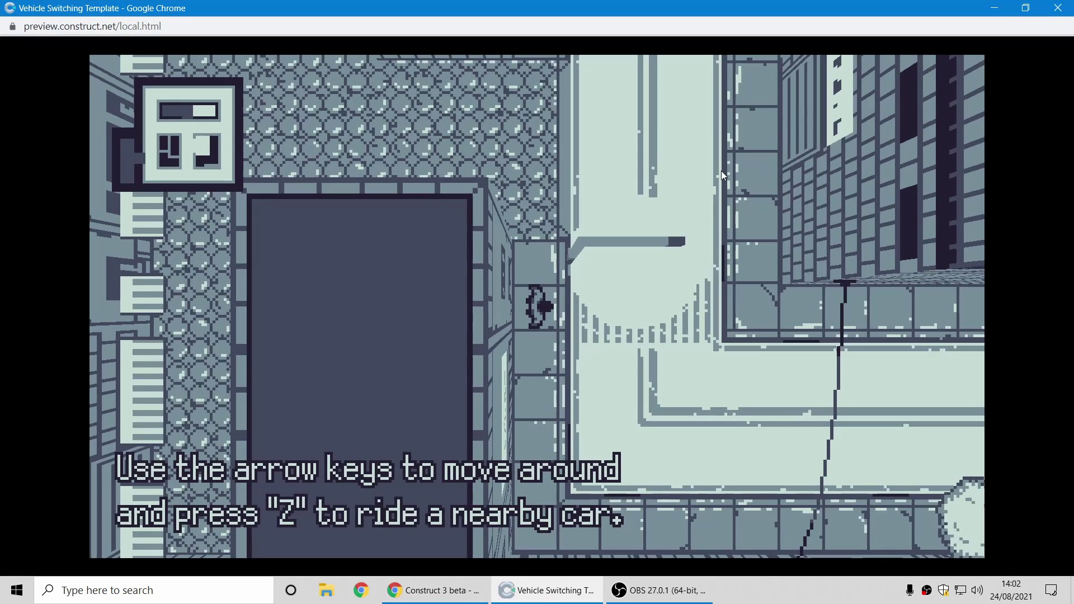
Step: Walk the character along the city streets and over the crosswalk to the parking lot with the parked cars
{"action": "key", "text": "Up"}
{"action": "key", "text": "Right"}
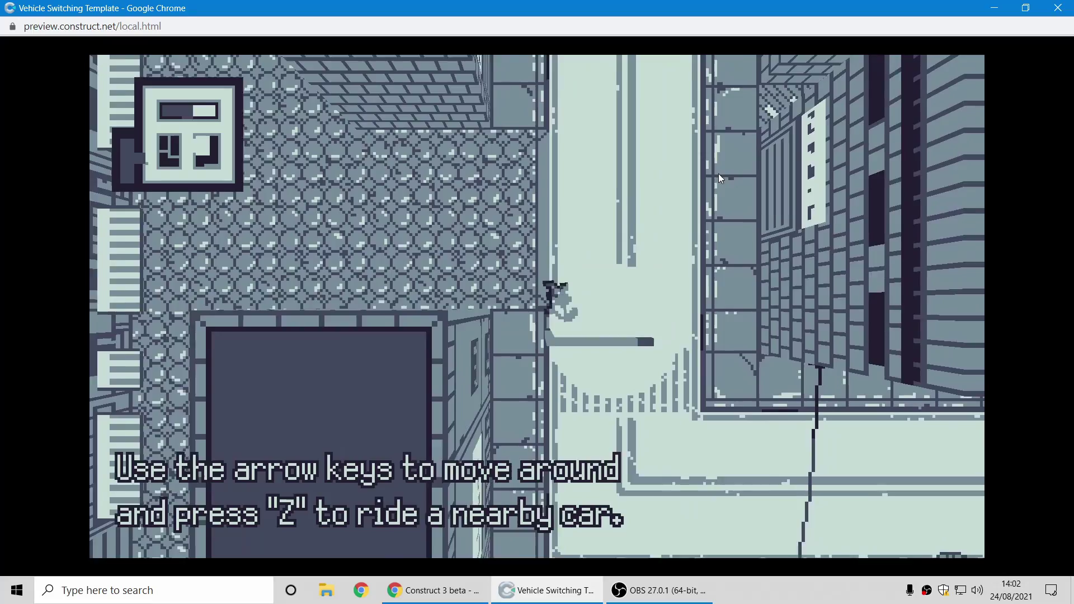
{"action": "key", "text": "Down"}
{"action": "key", "text": "Up"}
{"action": "key", "text": "Right"}
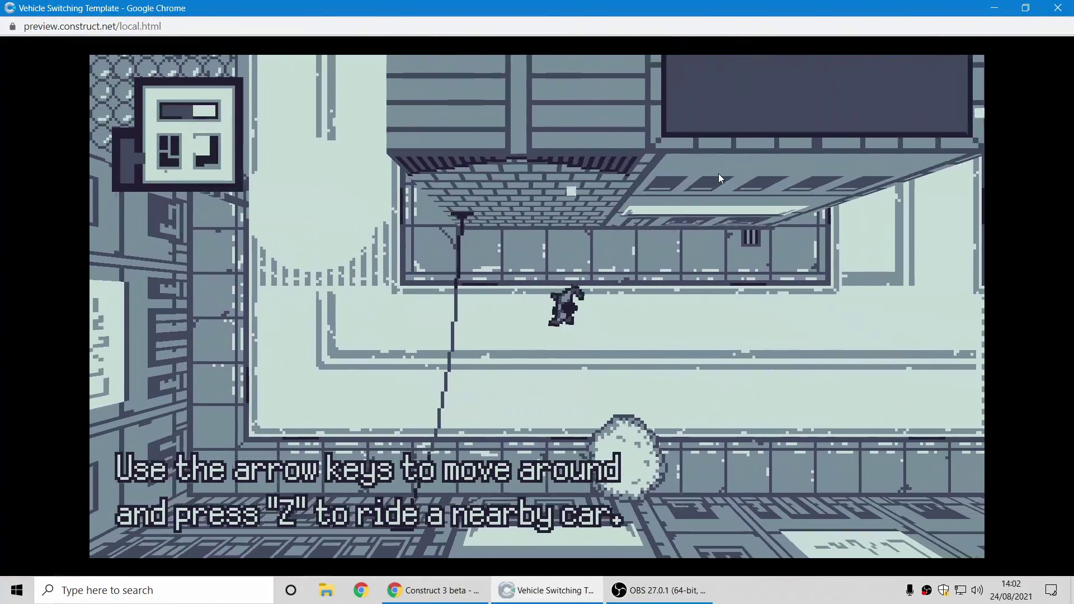
{"action": "key", "text": "Up"}
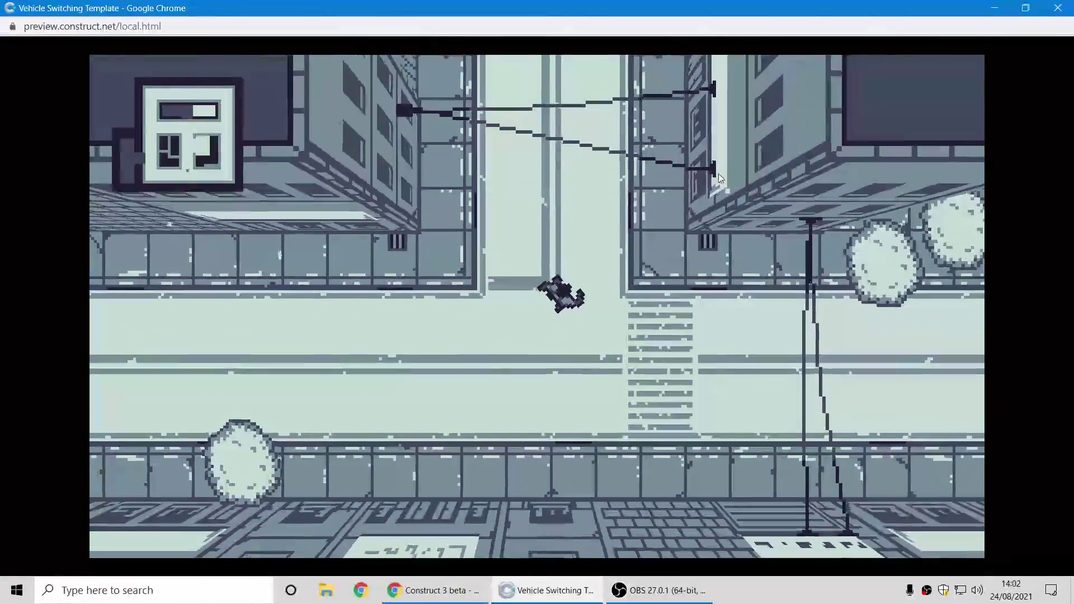
{"action": "key", "text": "Up"}
{"action": "key", "text": "Right"}
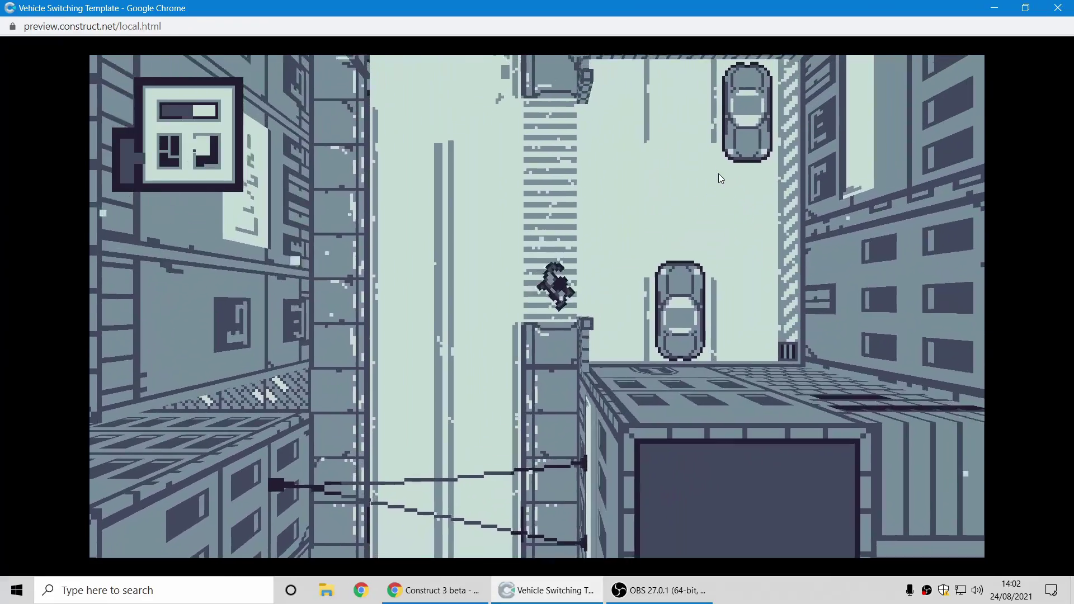
Step: Get into the nearest parked car, drive it out of the lot and follow the road around the block
{"action": "key", "text": "e"}
{"action": "key", "text": "Up"}
{"action": "key", "text": "Left"}
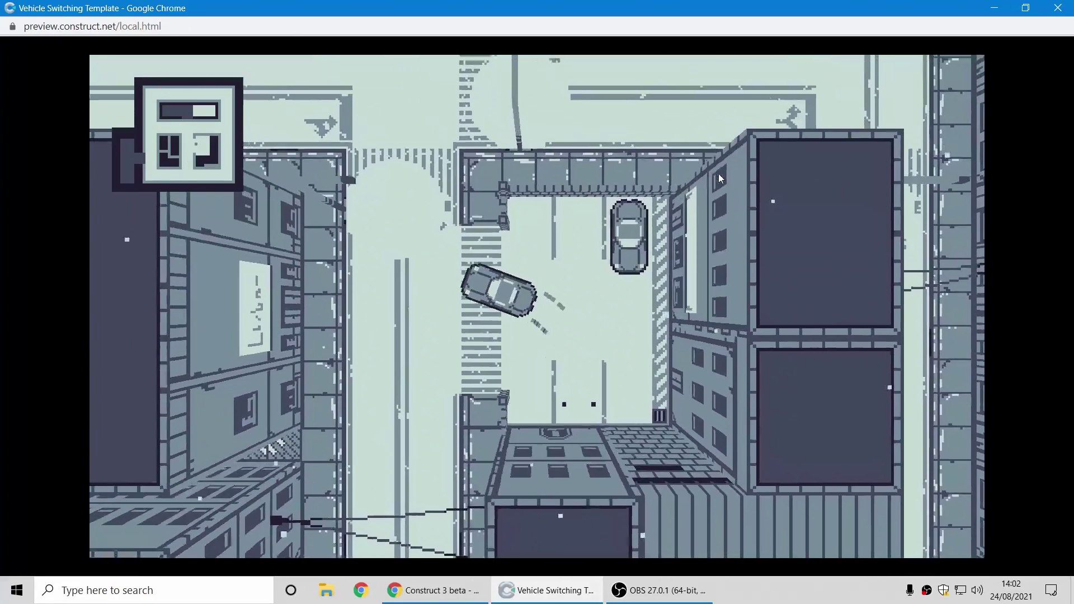
{"action": "key", "text": "Right"}
{"action": "key", "text": "Up"}
{"action": "key", "text": "Right"}
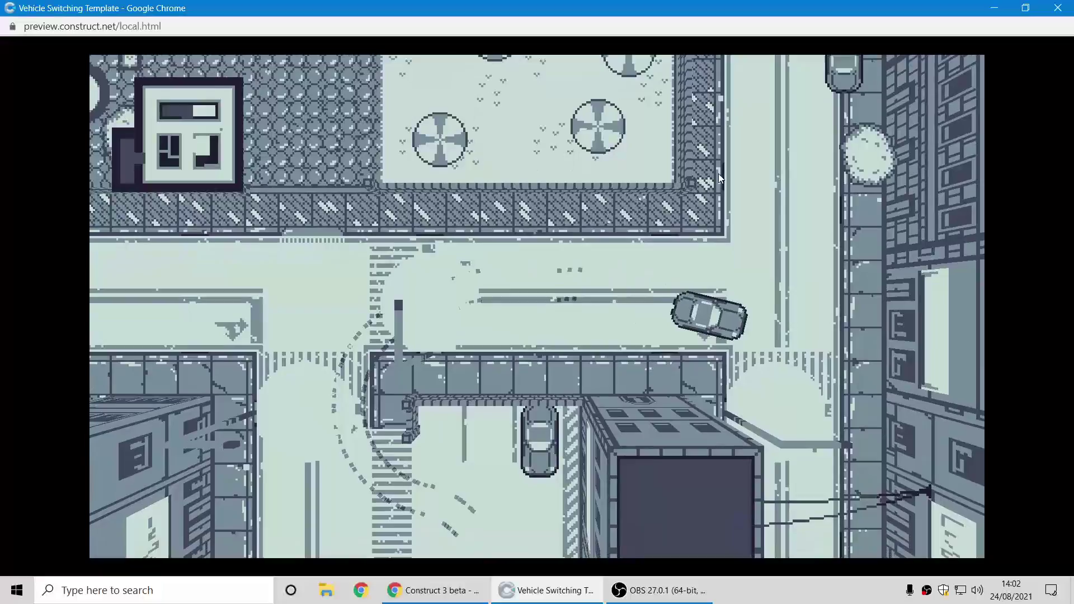
{"action": "key", "text": "Up"}
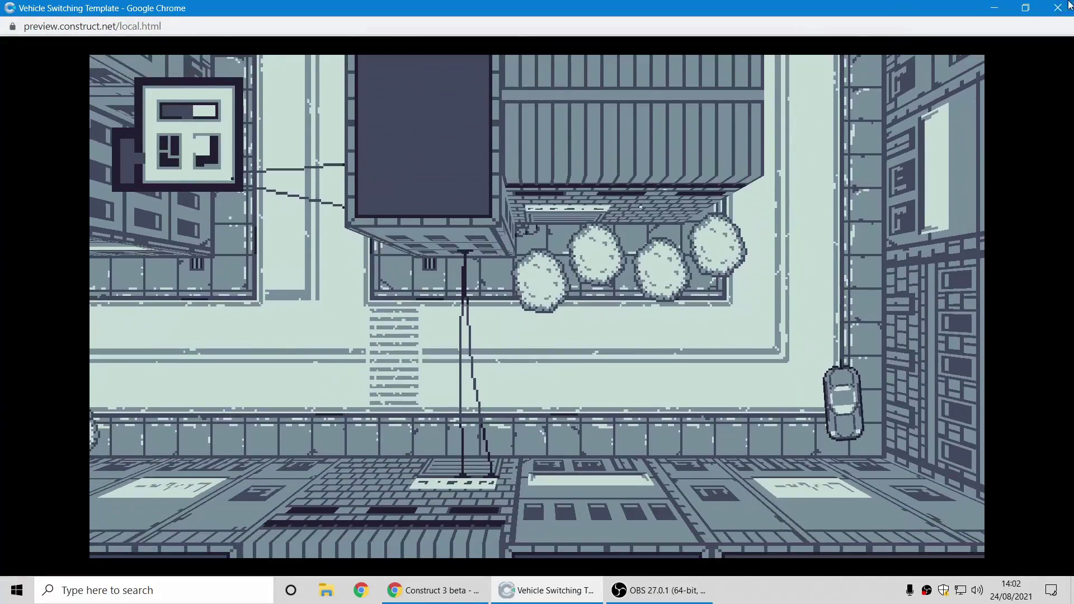
Step: Close the Vehicle switching preview, find the Segmented boss fight example and preview it in a maximized window
{"action": "left_click", "coordinate": [1058, 8]}
{"action": "scroll", "coordinate": [709, 338], "scroll_direction": "down", "scroll_amount": 15}
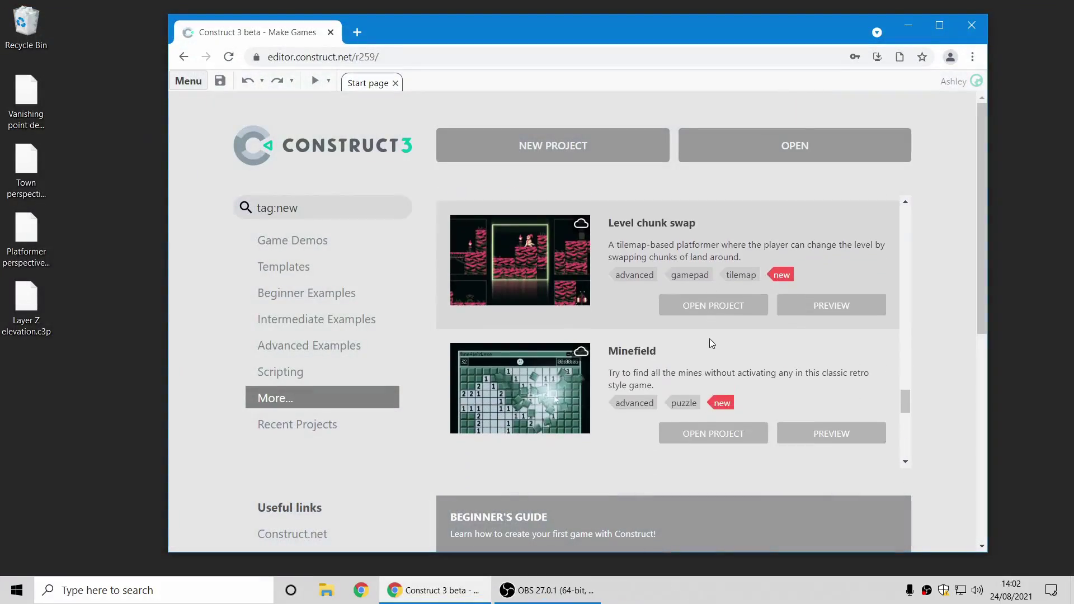
{"action": "scroll", "coordinate": [713, 343], "scroll_direction": "up", "scroll_amount": 1}
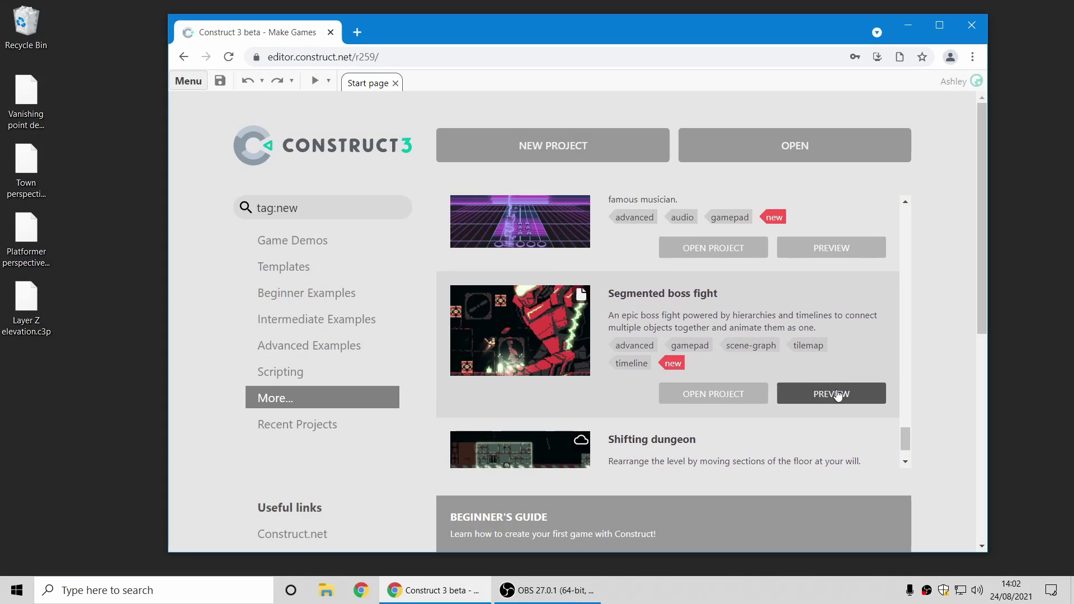
{"action": "left_click", "coordinate": [839, 394]}
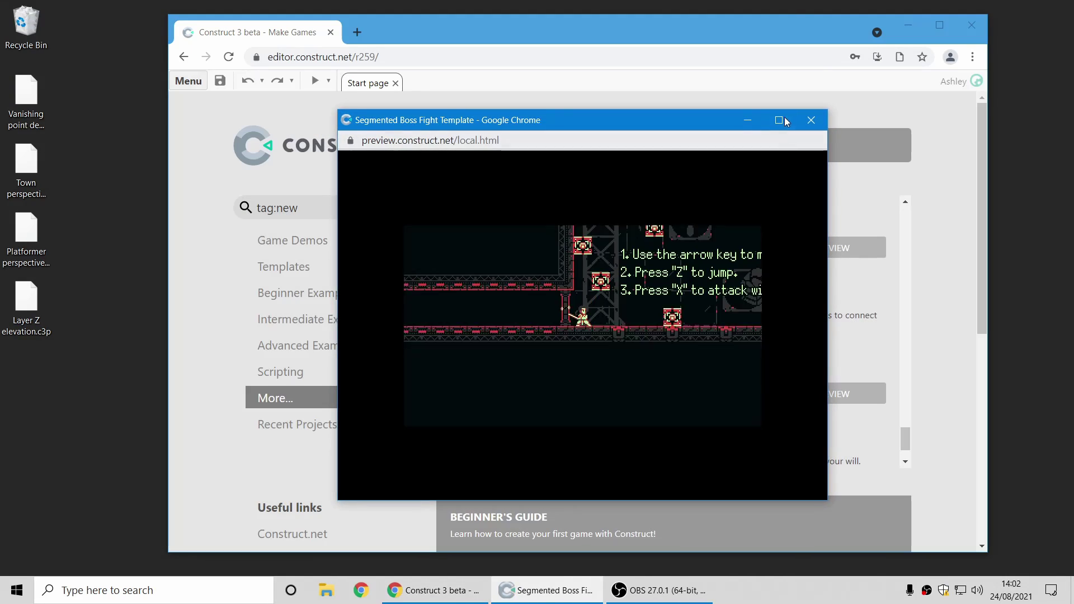
{"action": "left_click", "coordinate": [780, 116]}
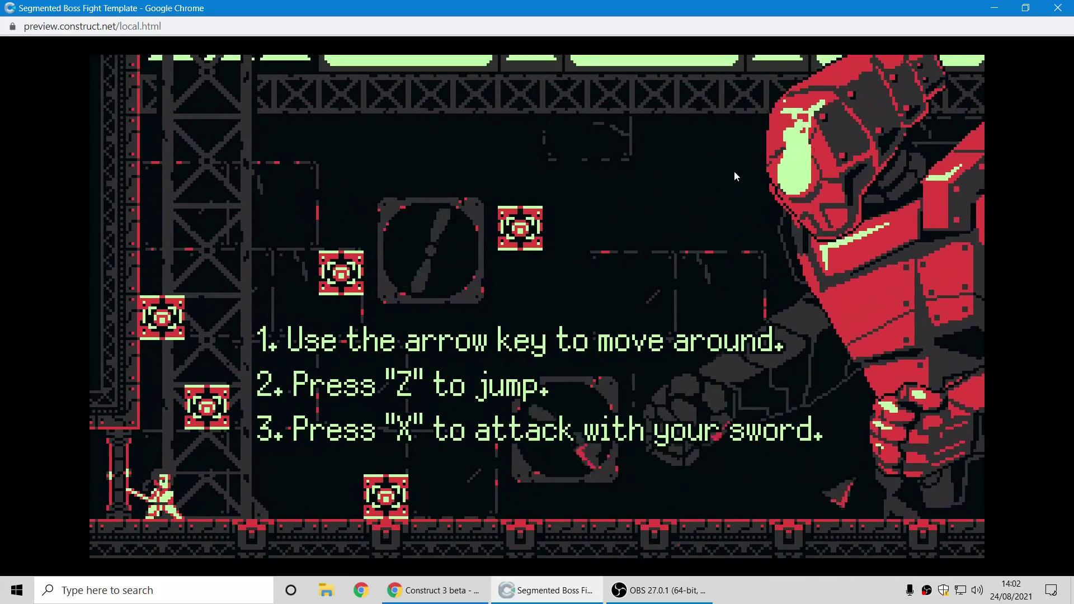
Step: Play the boss fight, running the sword fighter back and forth in front of the giant robot and jumping around its attacks
{"action": "key", "text": "Right"}
{"action": "key", "text": "z"}
{"action": "key", "text": "Right"}
{"action": "key", "text": "z"}
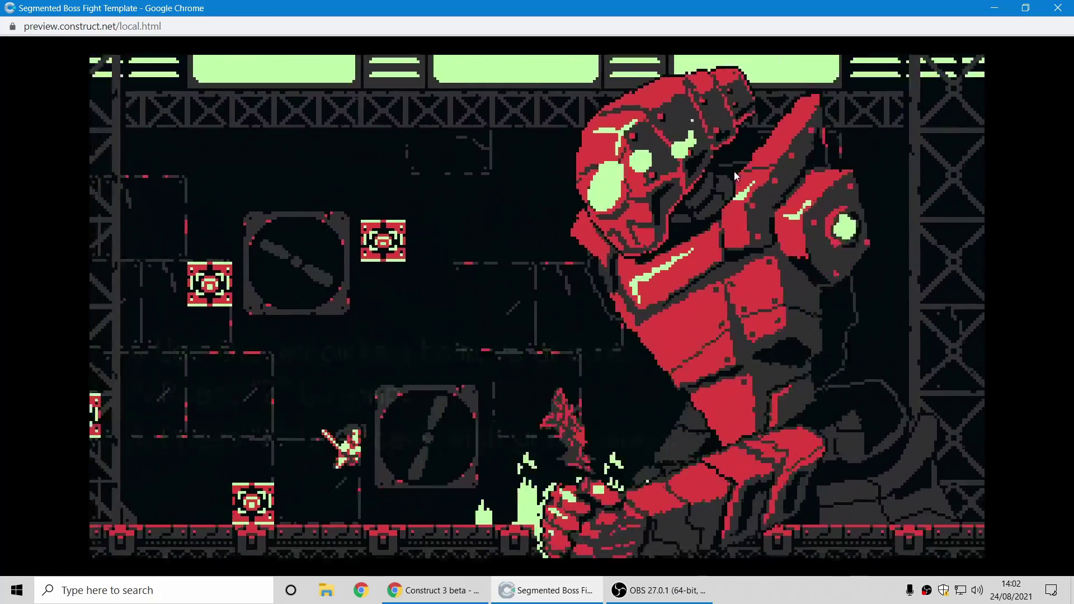
{"action": "key", "text": "Left"}
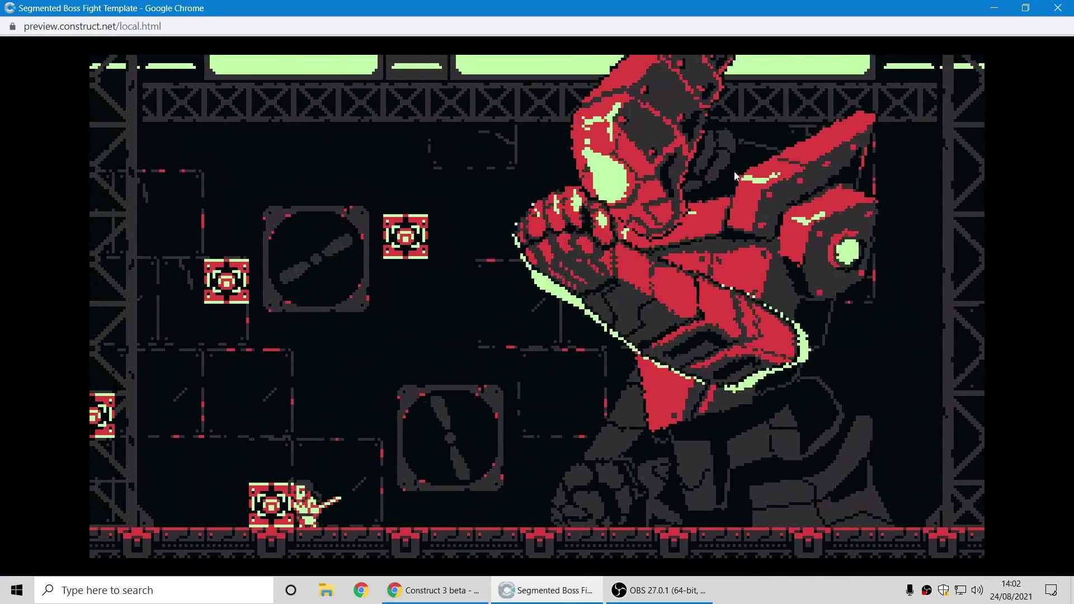
{"action": "key", "text": "z"}
{"action": "key", "text": "Left"}
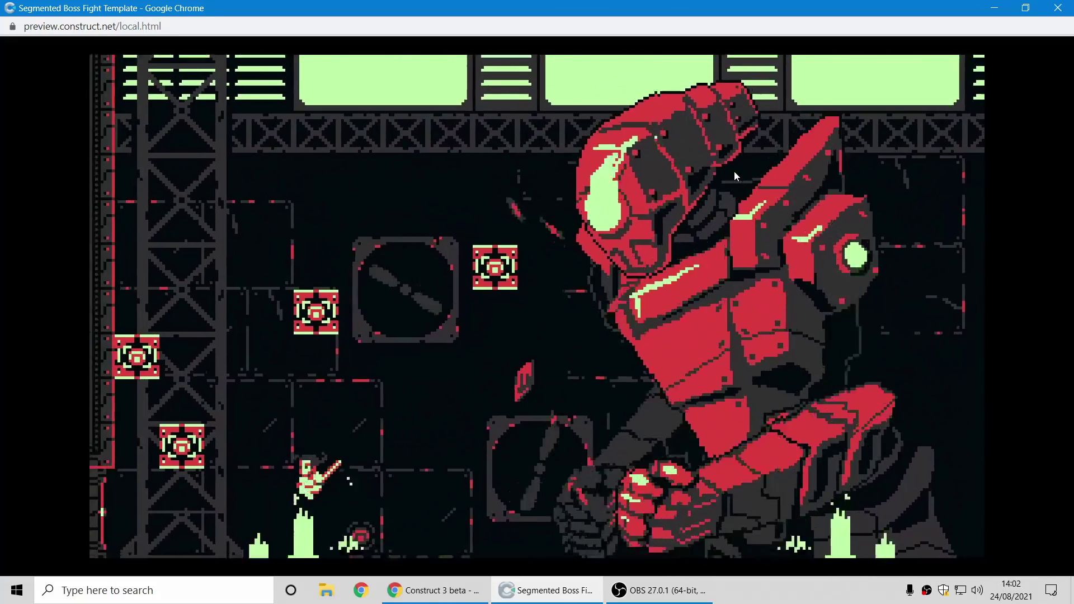
{"action": "key", "text": "Right"}
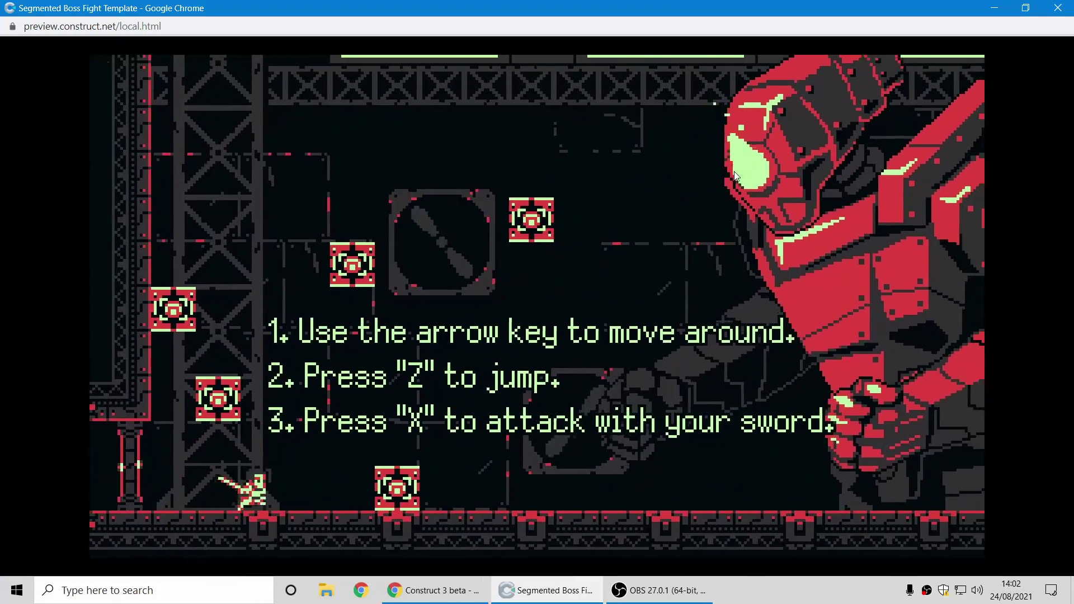
{"action": "key", "text": "z"}
{"action": "key", "text": "z"}
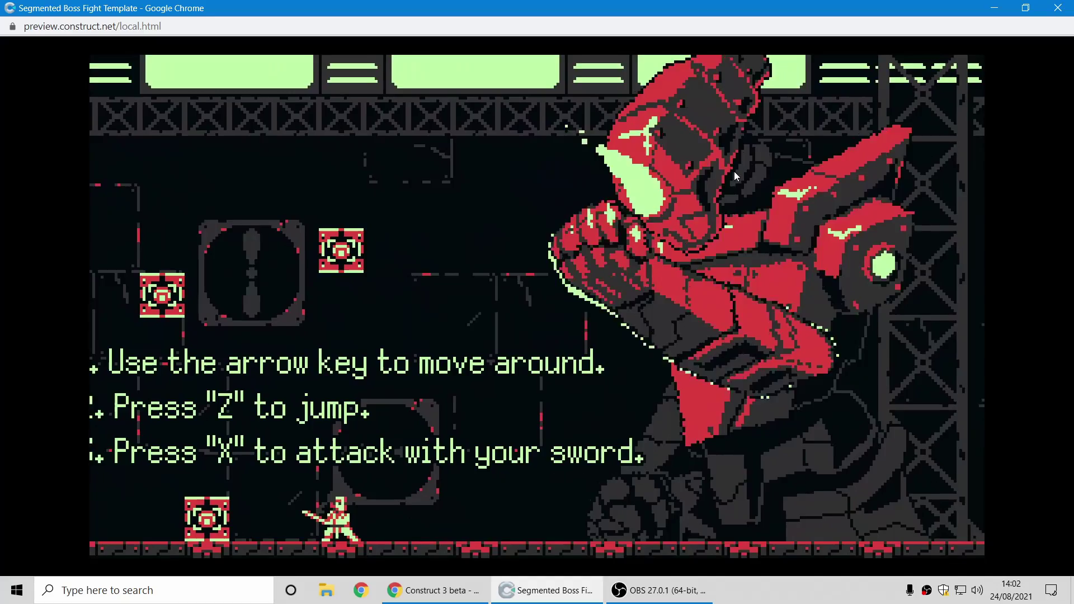
{"action": "key", "text": "Right"}
{"action": "key", "text": "Left"}
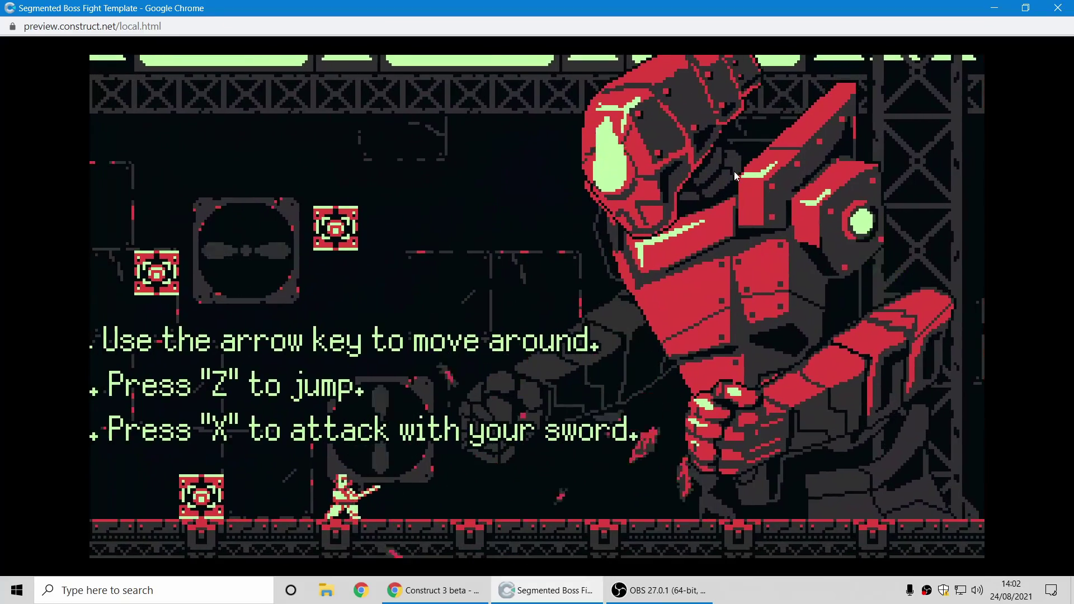
{"action": "key", "text": "Right"}
{"action": "key", "text": "z"}
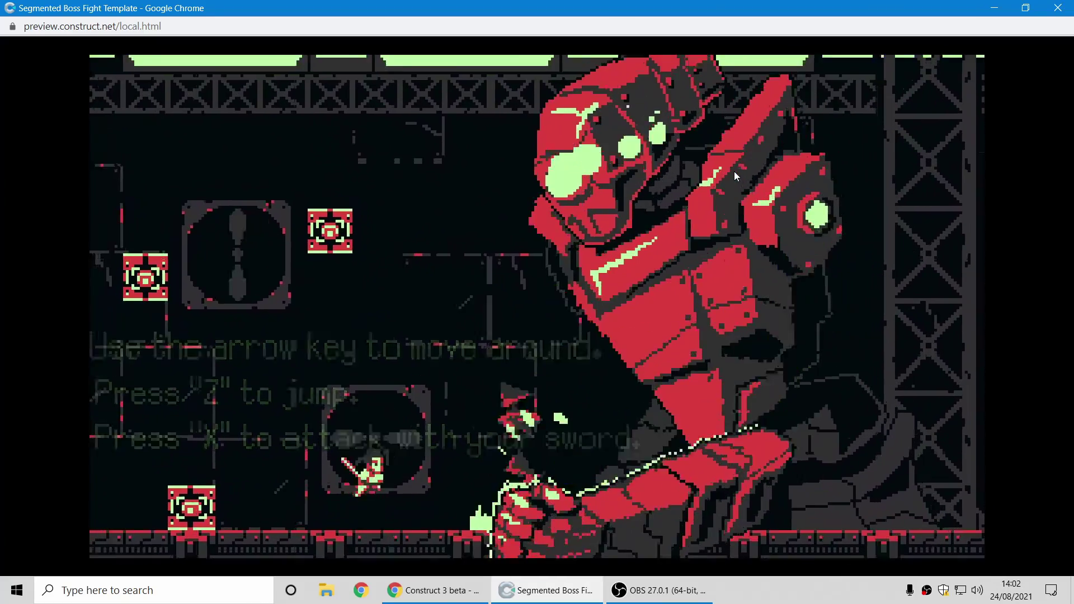
{"action": "key", "text": "Right"}
{"action": "key", "text": "Left"}
{"action": "key", "text": "Left"}
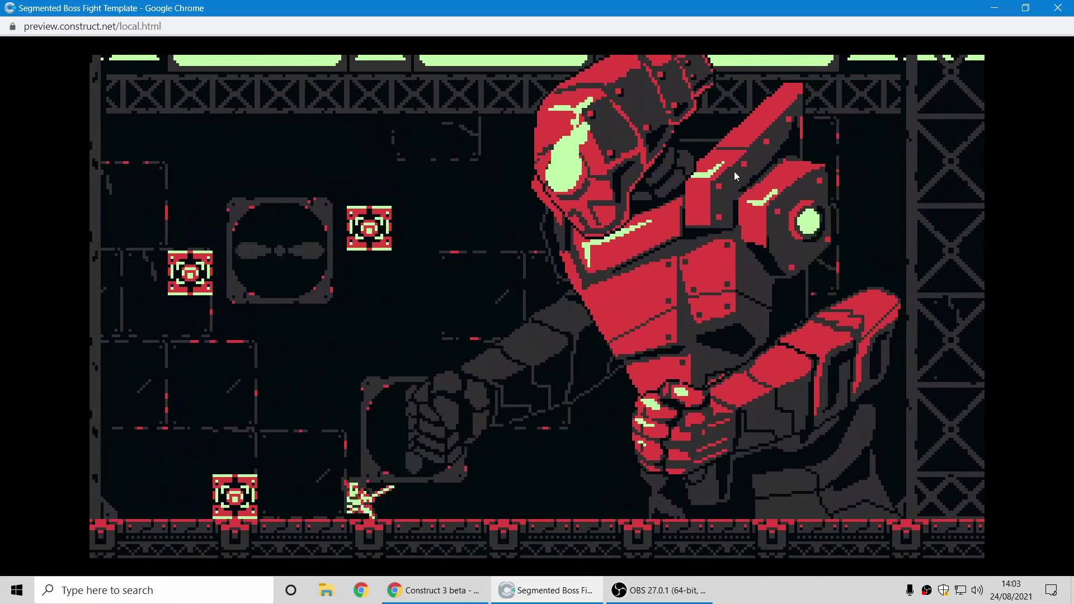
{"action": "key", "text": "z"}
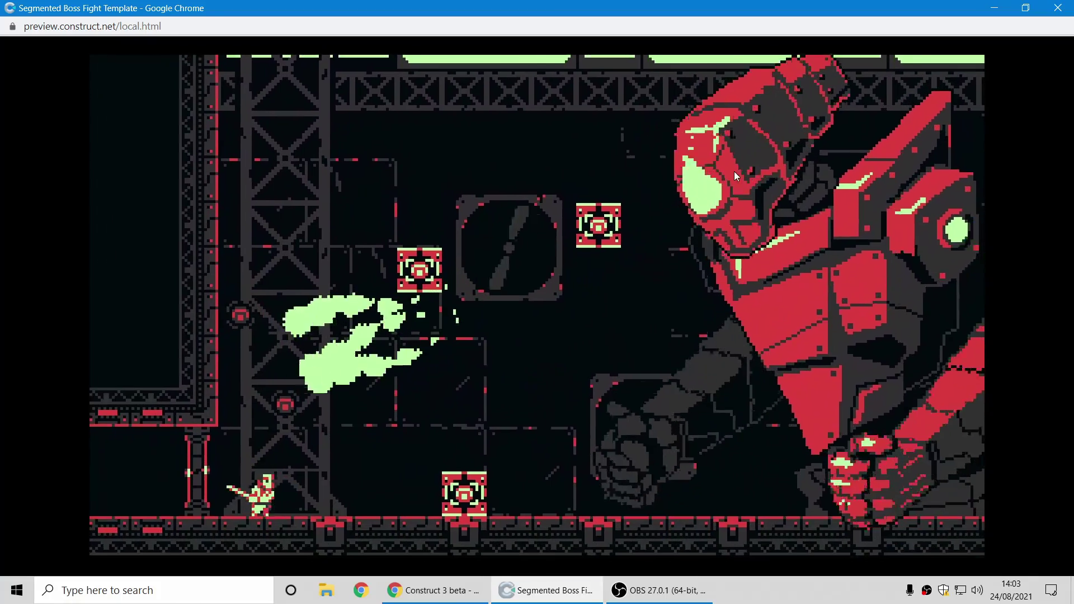
{"action": "key", "text": "Right"}
Step: Close the Segmented boss fight preview, return to the start of the example list and show the Game Demos category
{"action": "left_click", "coordinate": [1057, 7]}
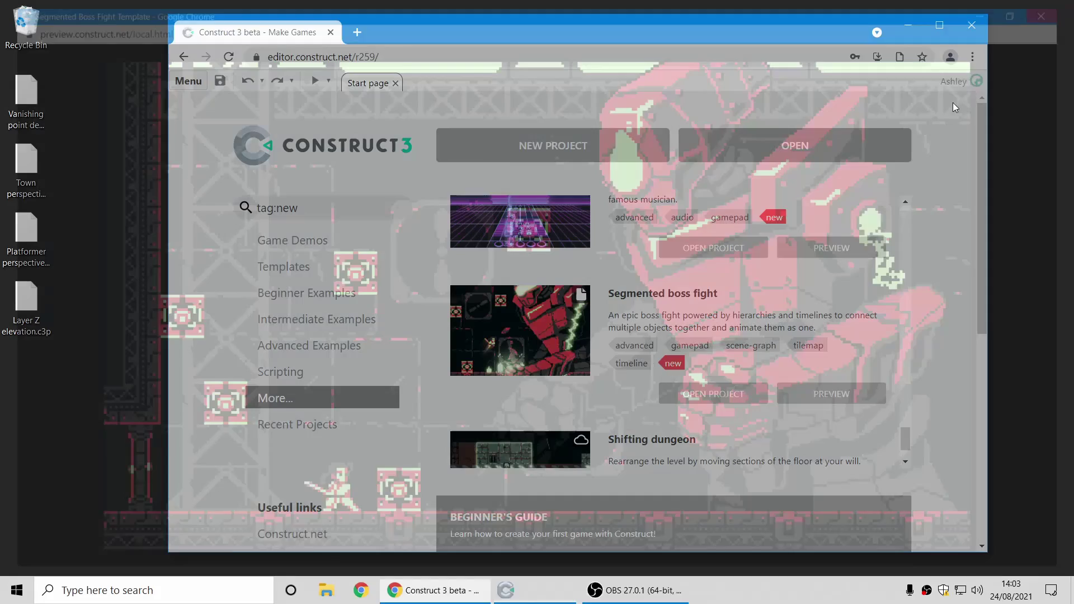
{"action": "scroll", "coordinate": [722, 330], "scroll_direction": "down", "scroll_amount": 2}
{"action": "scroll", "coordinate": [751, 357], "scroll_direction": "up", "scroll_amount": 20}
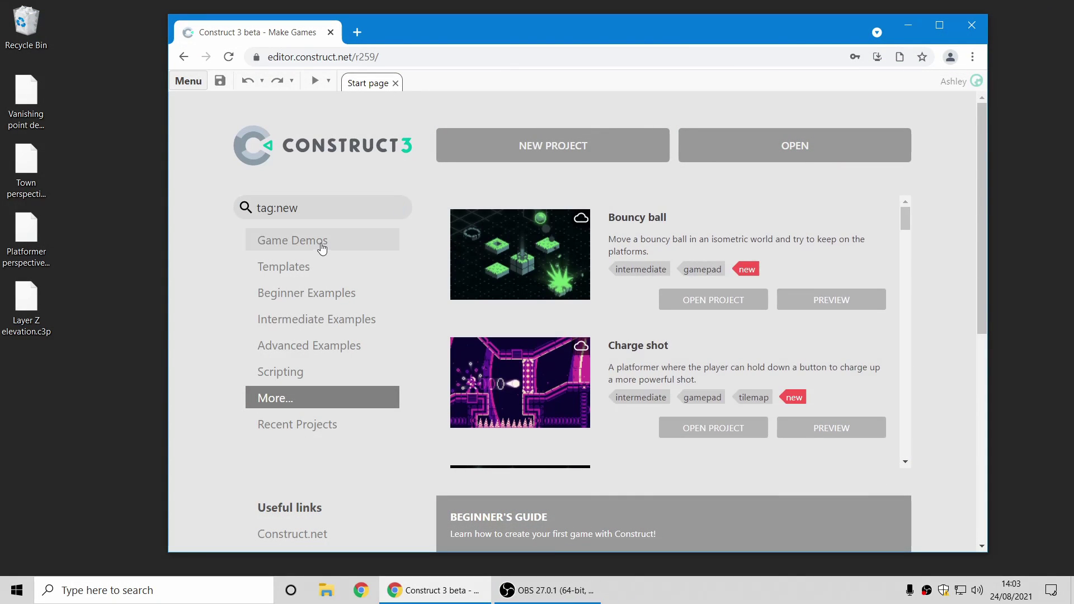
{"action": "left_click", "coordinate": [322, 246]}
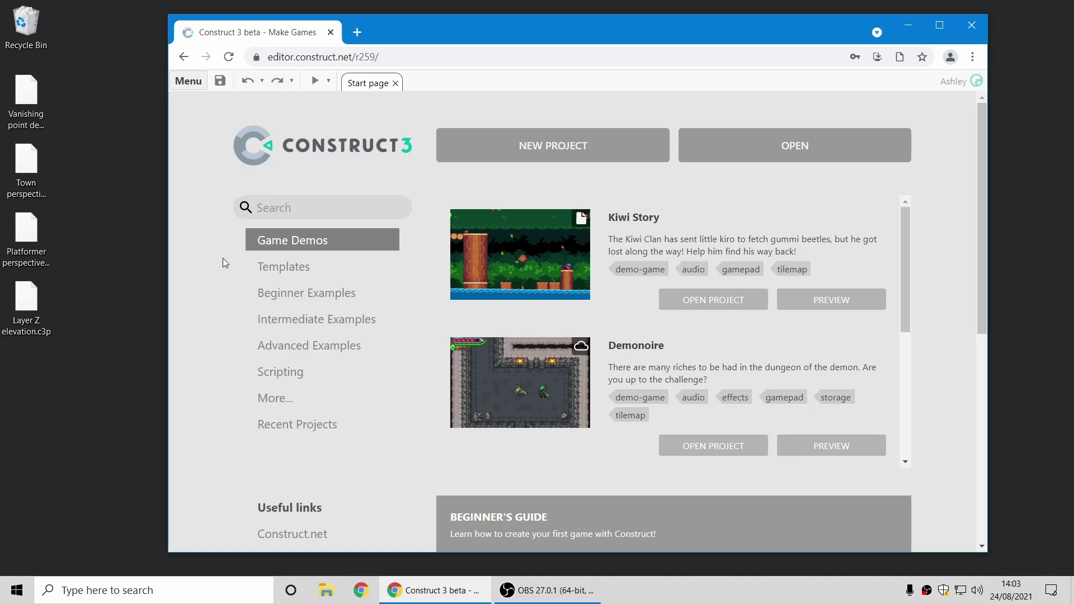